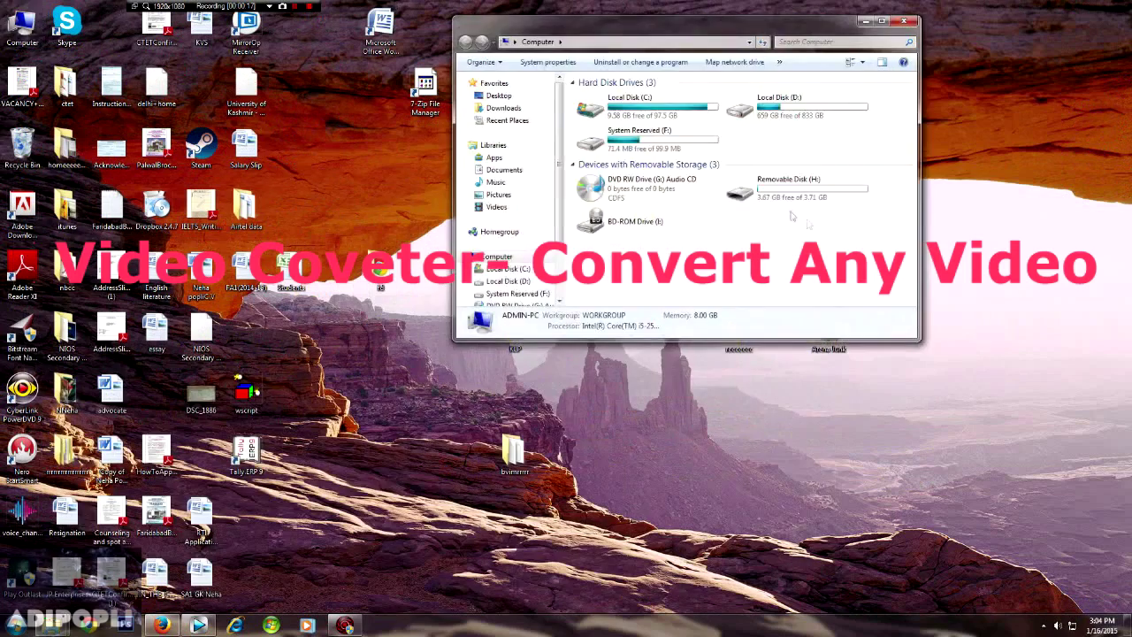
Paste the copied Main Koi Aisa video onto Removable Disk (H:).
double_click(756, 181)
right_click(733, 192)
click(765, 270)
Copy the Pardes video onto Removable Disk (H:).
mouse_move(53, 624)
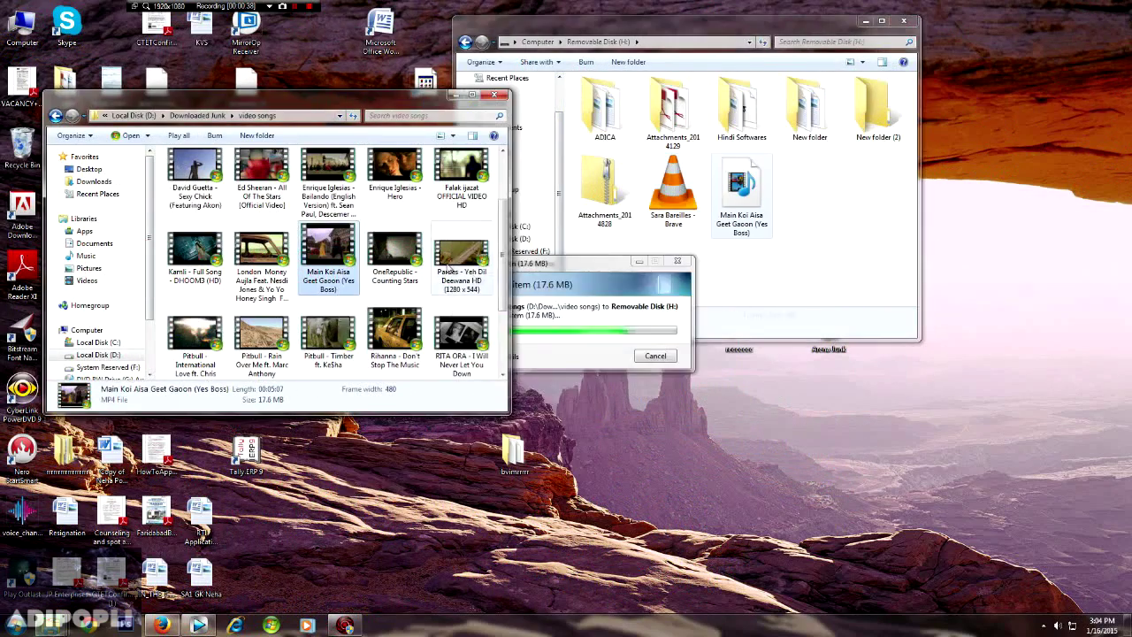
right_click(448, 265)
click(475, 432)
right_click(837, 206)
click(854, 285)
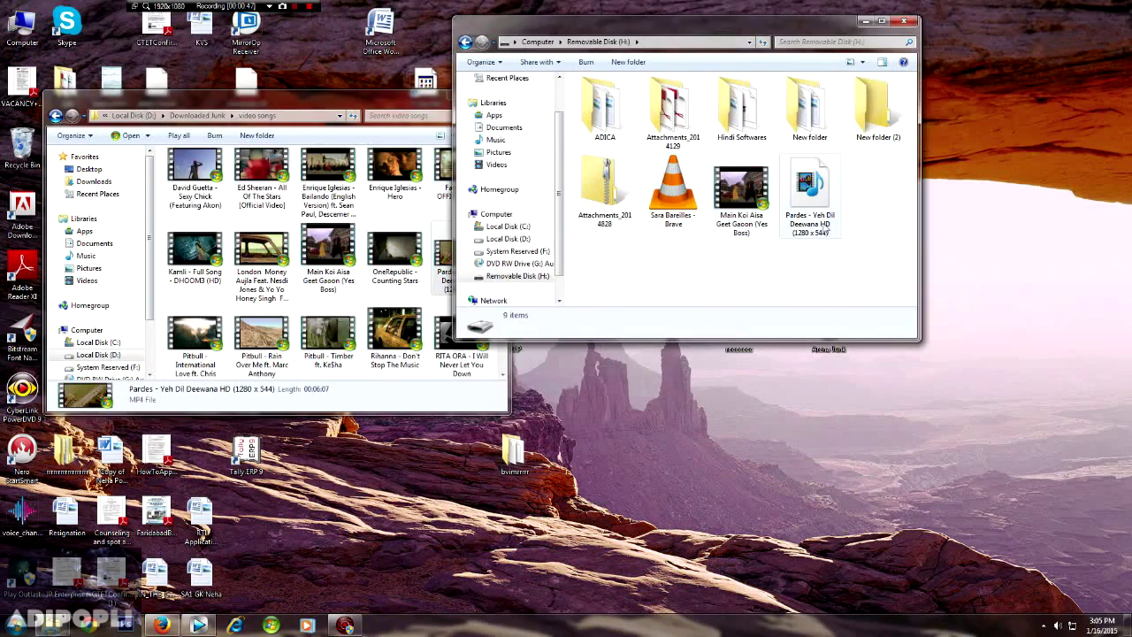
Play the Humpty Sharma Ki Dulhania movie in VLC, skipping to 38:28 to check it.
click(54, 116)
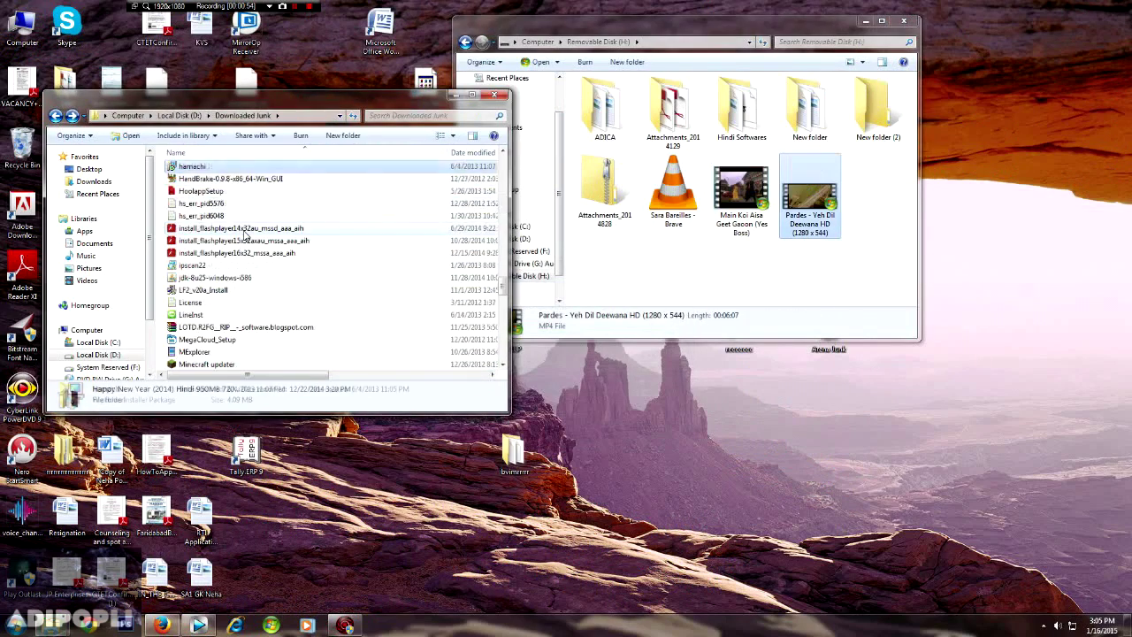
double_click(250, 204)
right_click(172, 181)
mouse_move(257, 248)
click(575, 249)
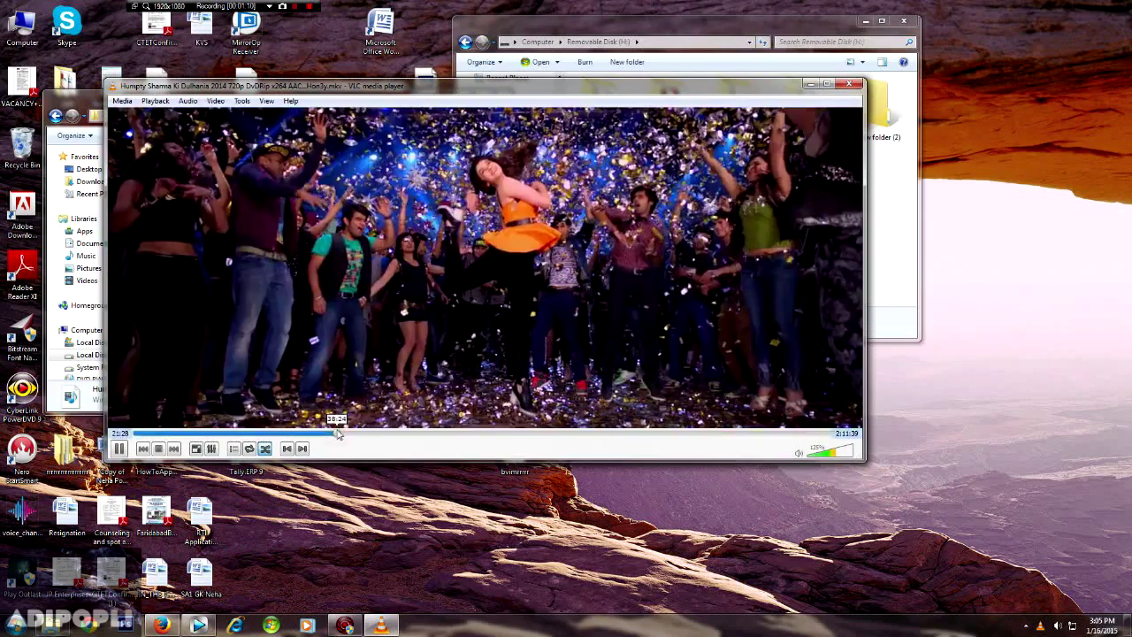
click(442, 434)
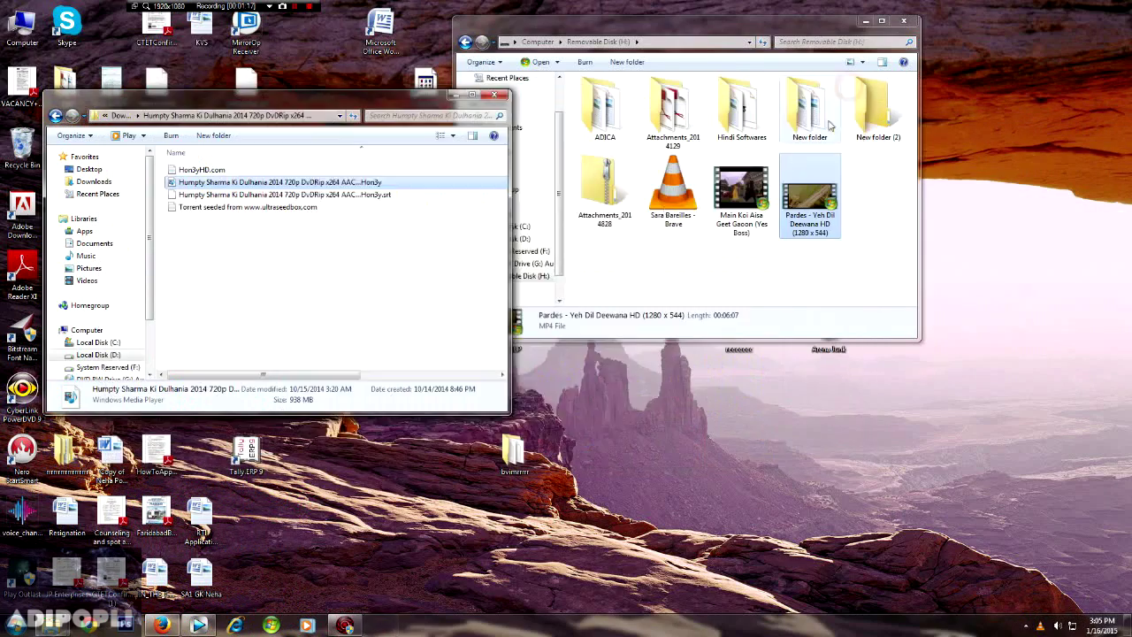
Copy the Humpty Sharma Ki Dulhania movie onto Removable Disk (H:), then open Computer.
right_click(324, 177)
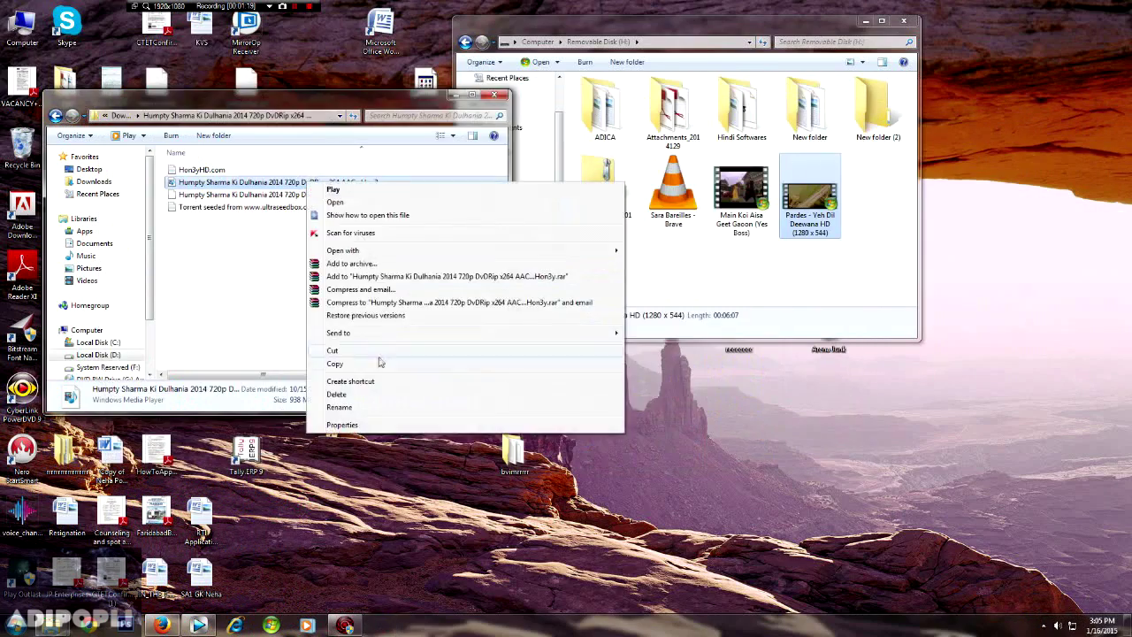
click(354, 362)
right_click(624, 270)
click(665, 352)
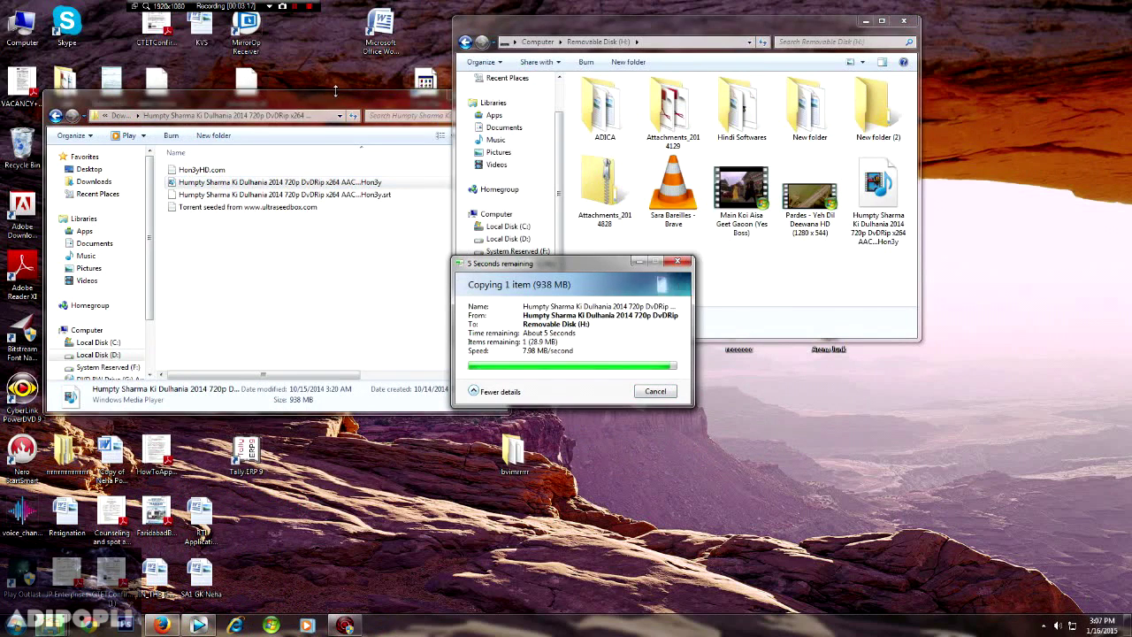
double_click(19, 19)
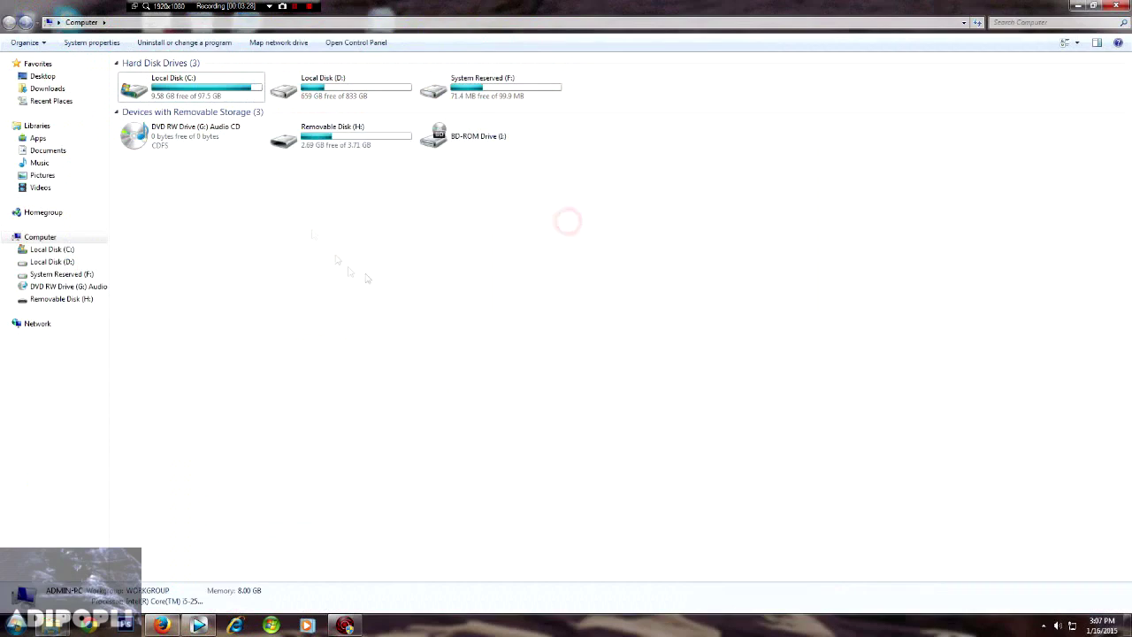
Eject Removable Disk (H:) and launch AVerMedia RECentral.
right_click(329, 133)
click(566, 331)
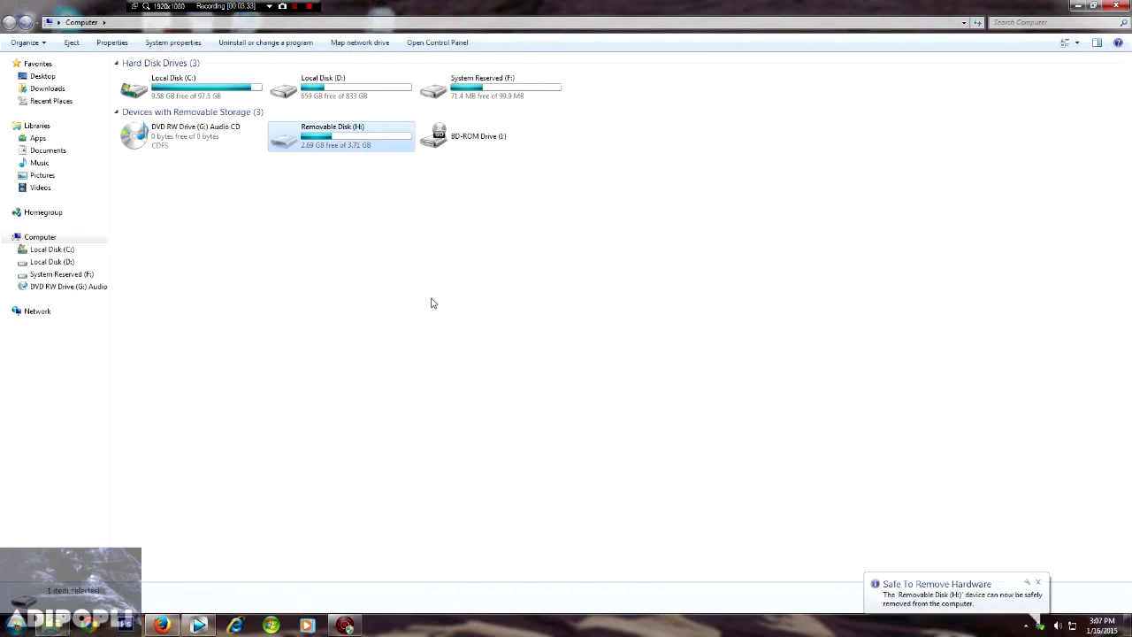
right_click(467, 295)
click(469, 348)
click(345, 625)
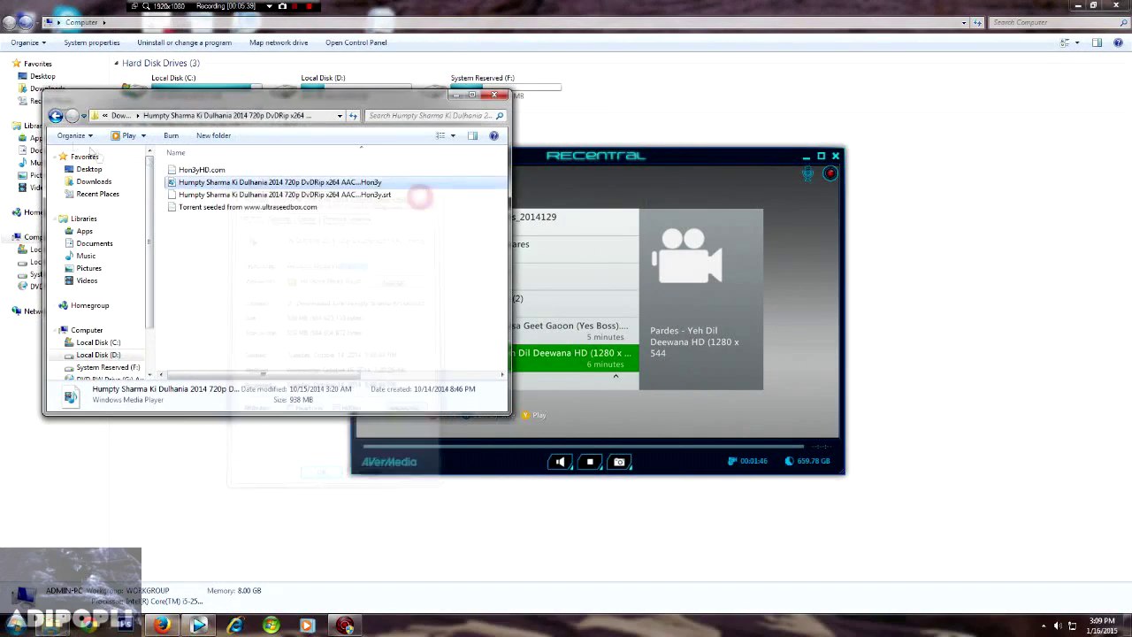
Check the Sara Bareilles - Brave video's properties in the video songs folder.
click(55, 116)
key(Return)
scroll(336, 286, down, 5)
right_click(203, 317)
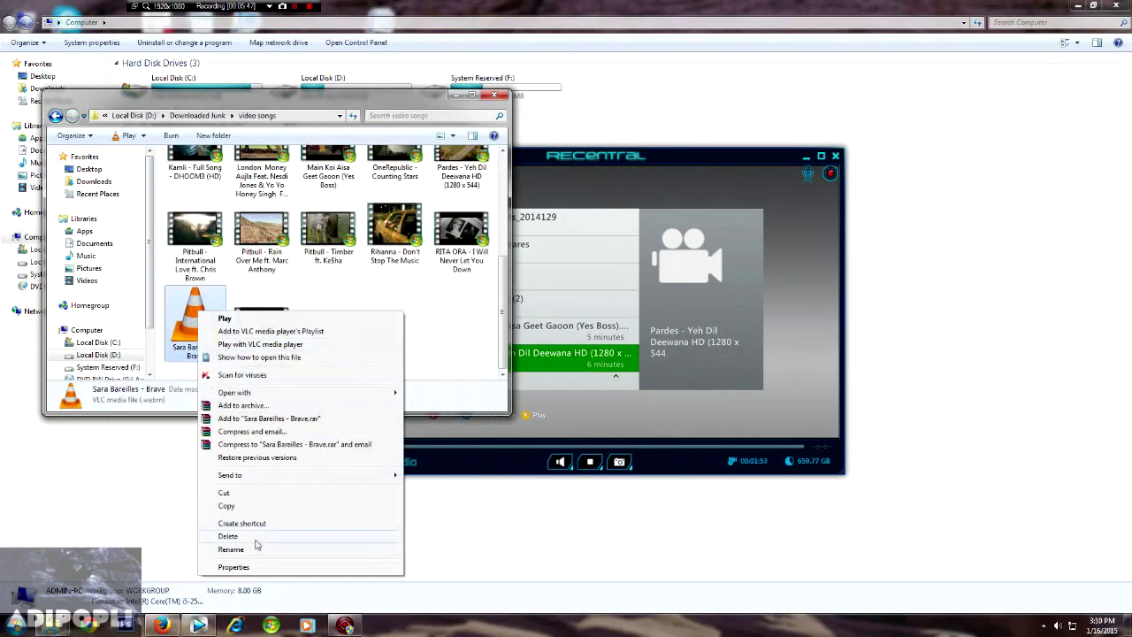
click(233, 559)
click(403, 314)
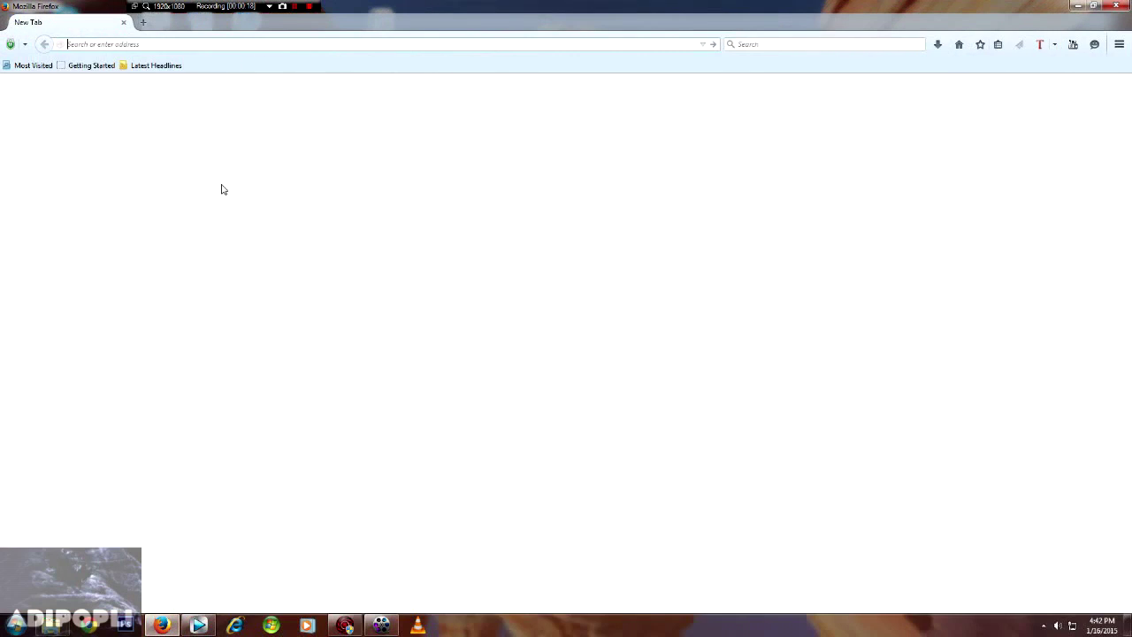
Load the winxdvd.com HD Video Converter Deluxe page and download winx-hd-converter-deluxe.exe.
key(ctrl+v)
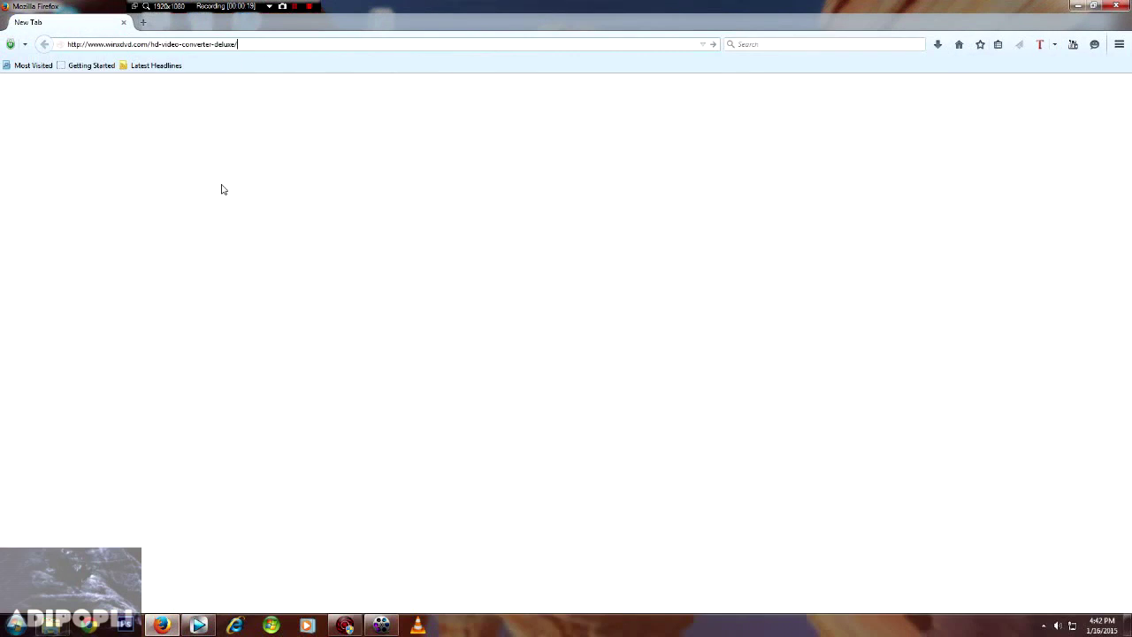
key(Return)
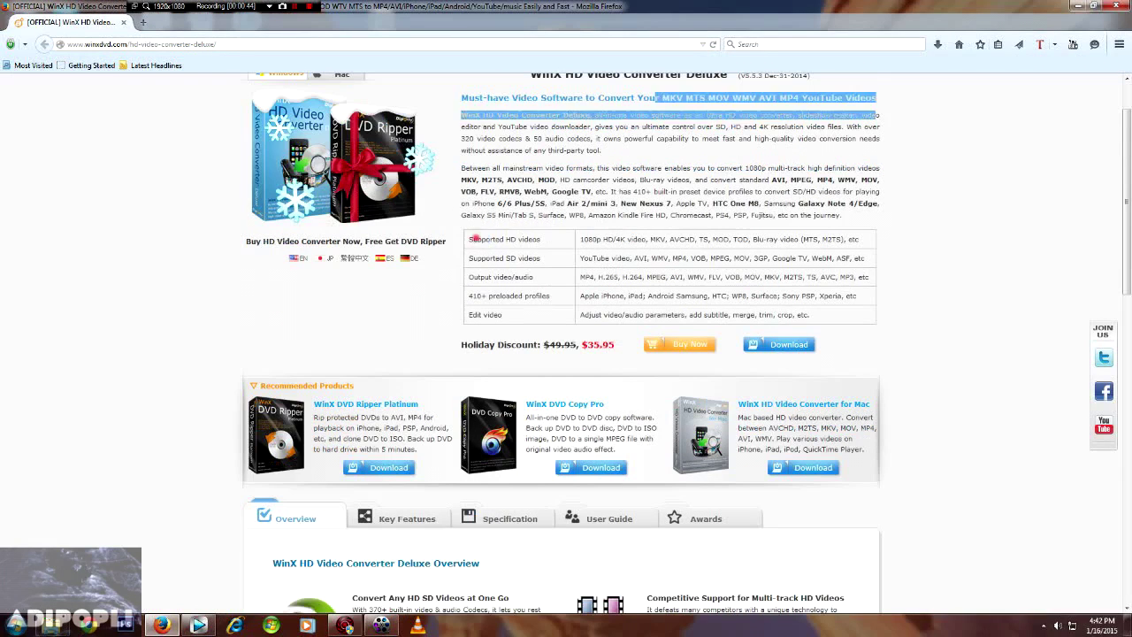
drag(477, 239, 869, 312)
click(865, 313)
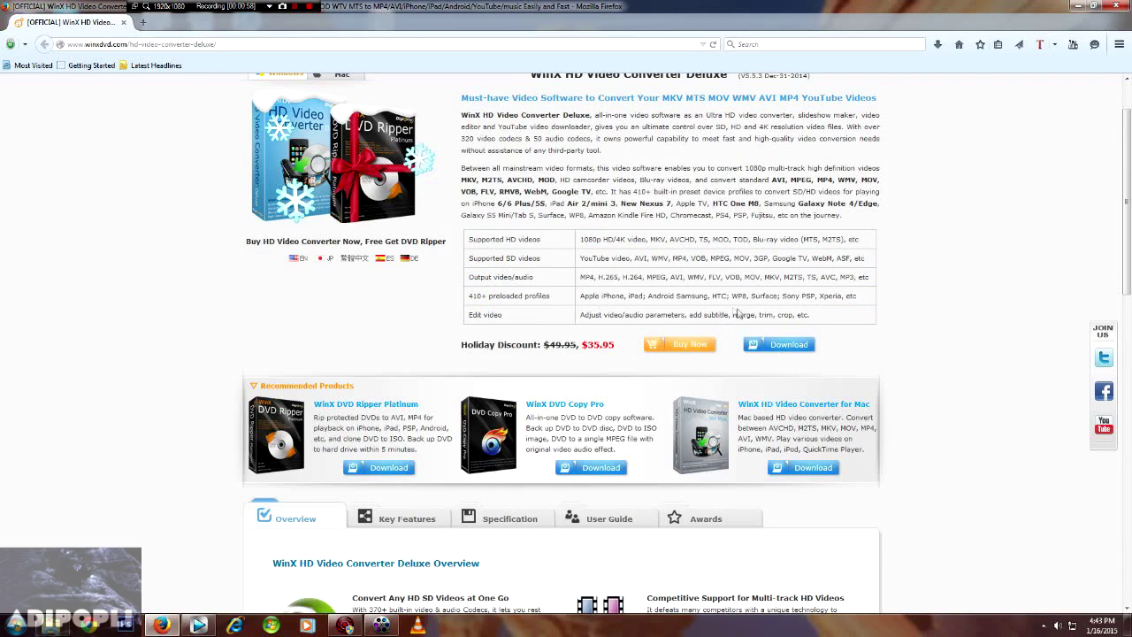
click(802, 345)
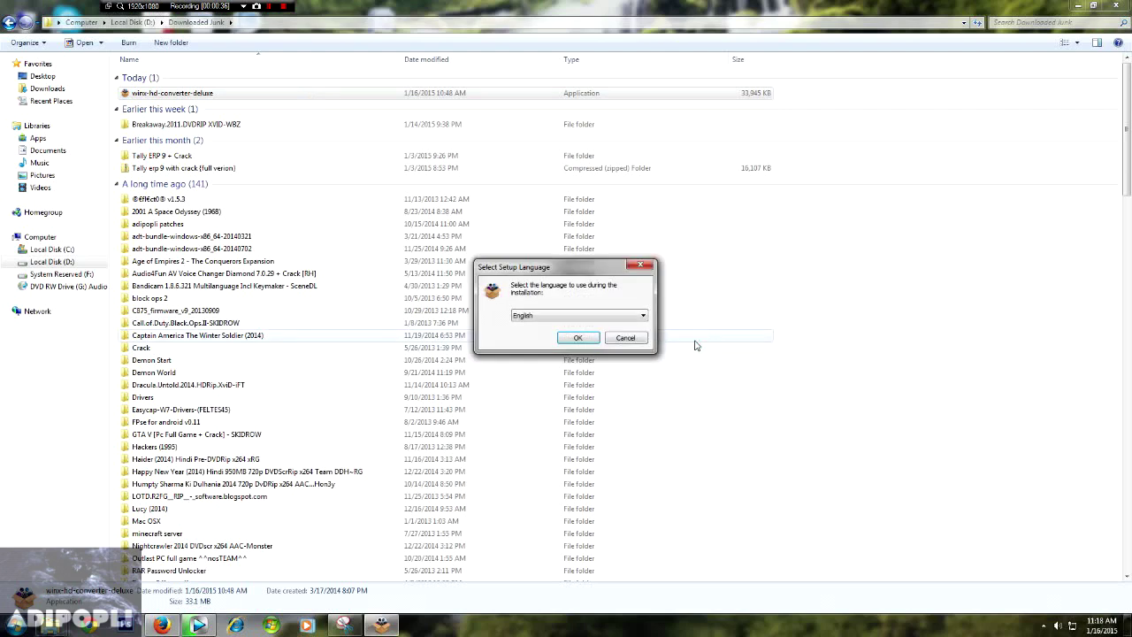
Start setup, accept the licence, and set the install folder to D:\WinX_HD_Video_Converter_Deluxe.
click(998, 356)
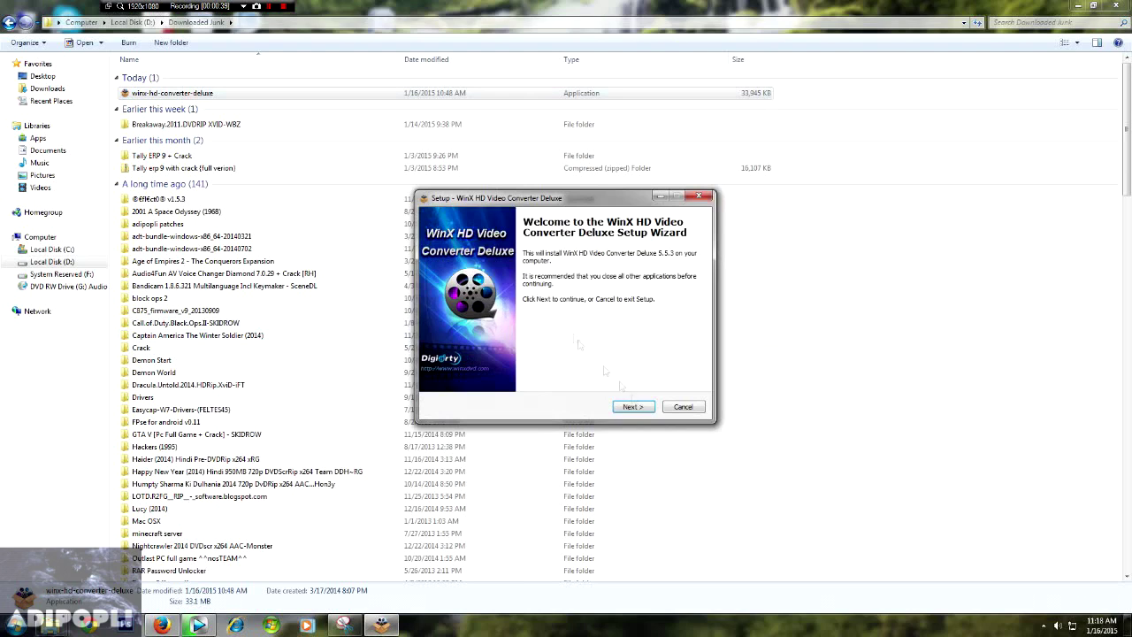
click(631, 407)
click(456, 371)
click(631, 407)
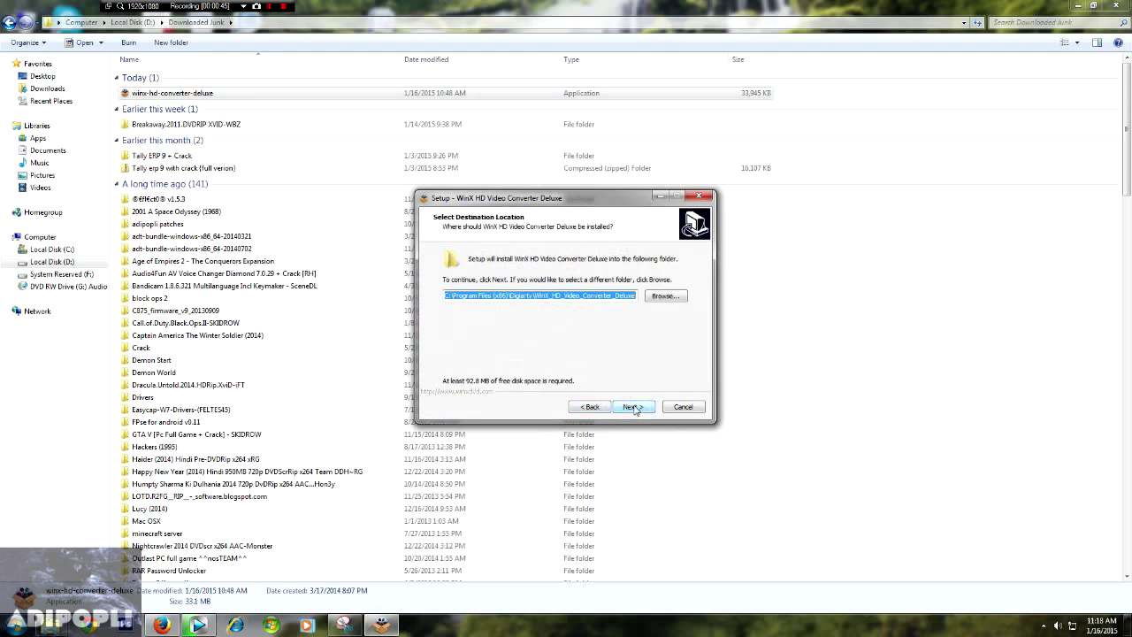
click(677, 295)
scroll(652, 297, up, 3)
drag(537, 239, 686, 251)
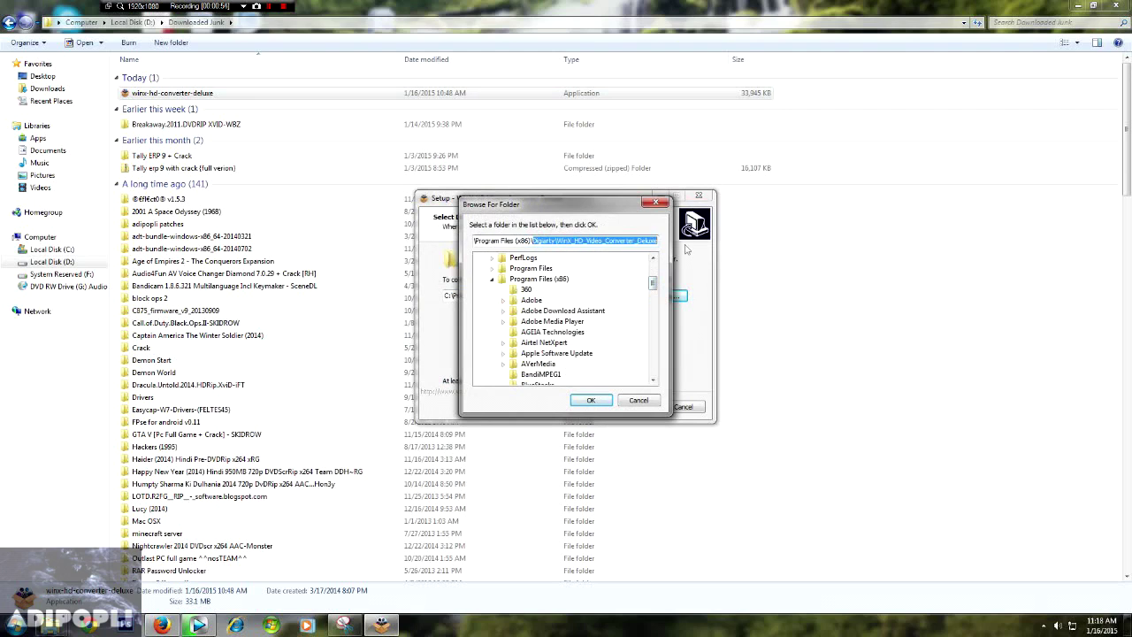
scroll(612, 297, down, 10)
click(520, 342)
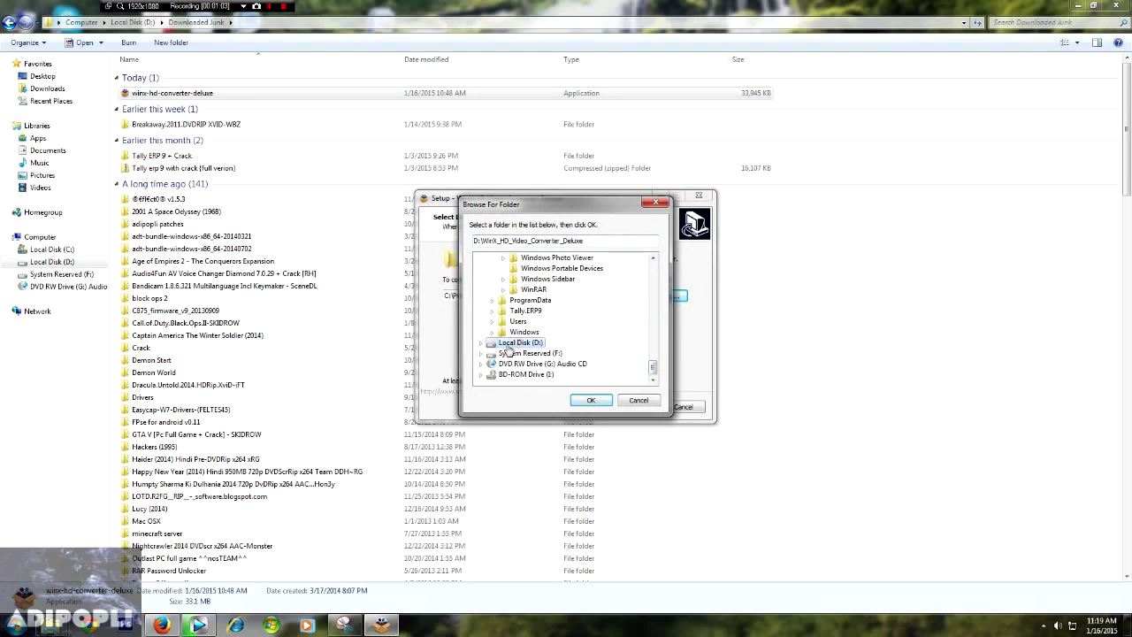
click(590, 400)
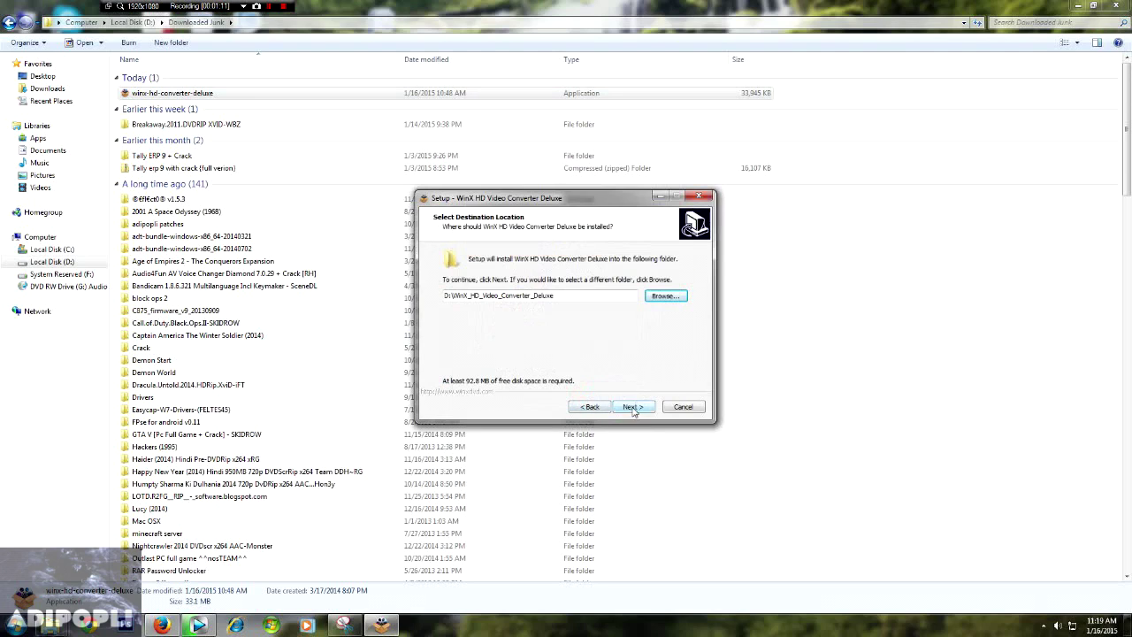
Keep the default Start Menu folder, add a Quick Launch icon, install, and finish.
click(631, 407)
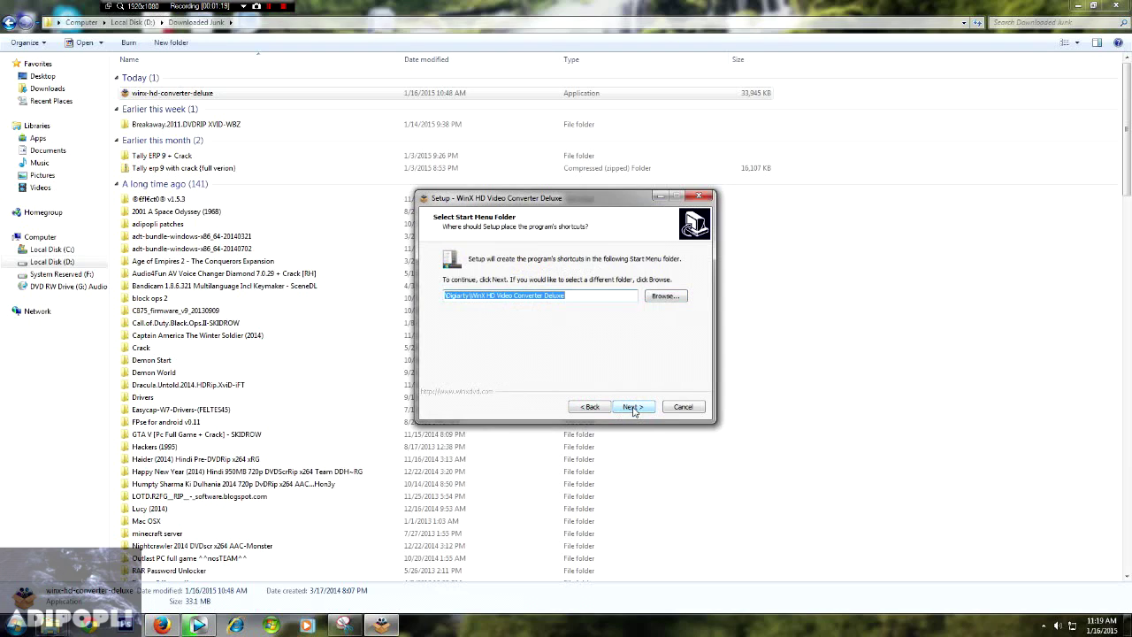
click(633, 408)
click(449, 303)
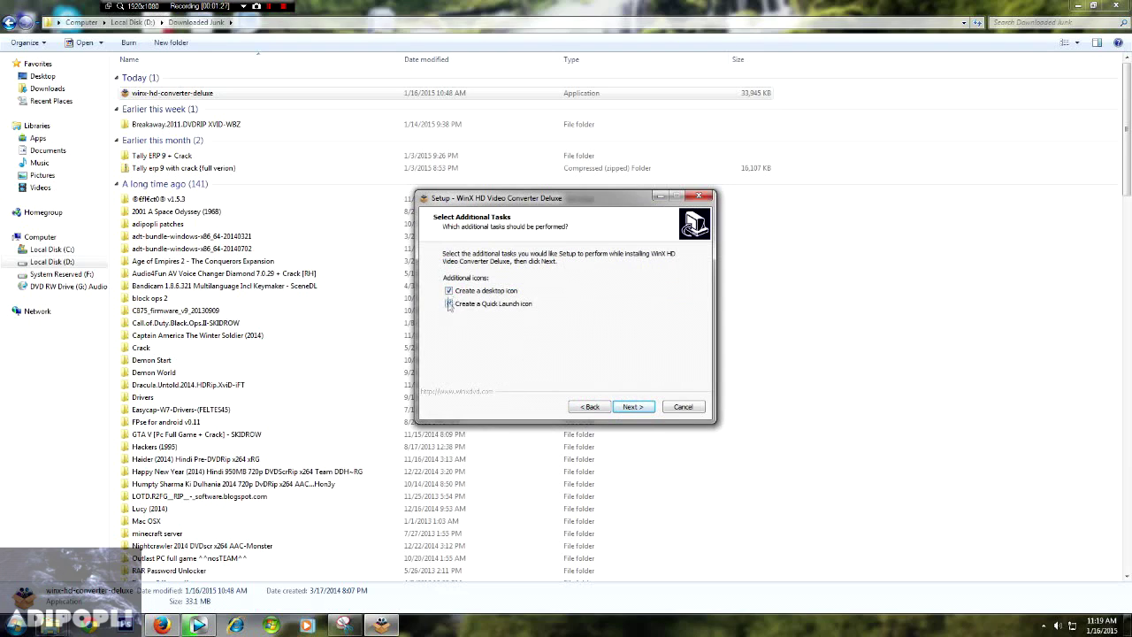
click(633, 407)
click(633, 407)
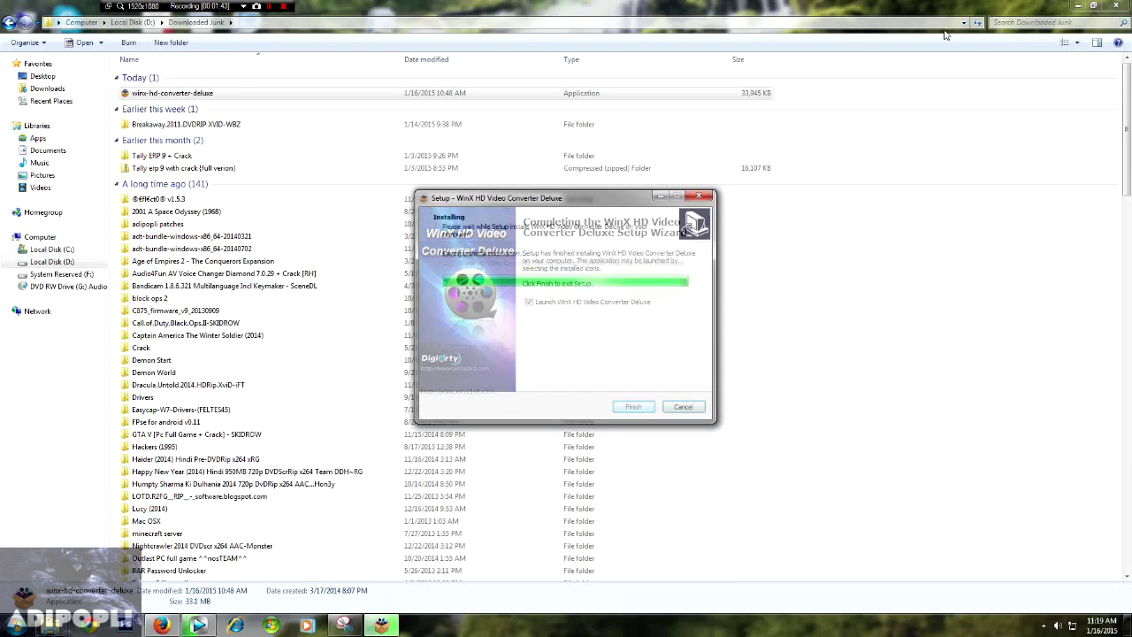
click(633, 407)
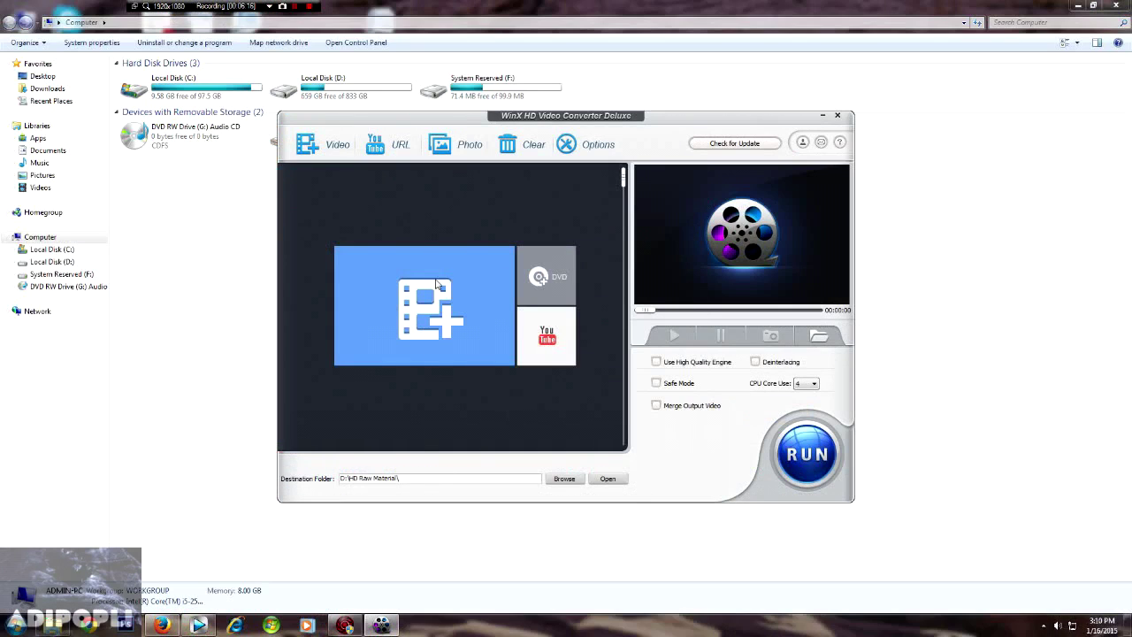
Add the Sara Bareilles - Brave.webm video to the converter.
click(310, 142)
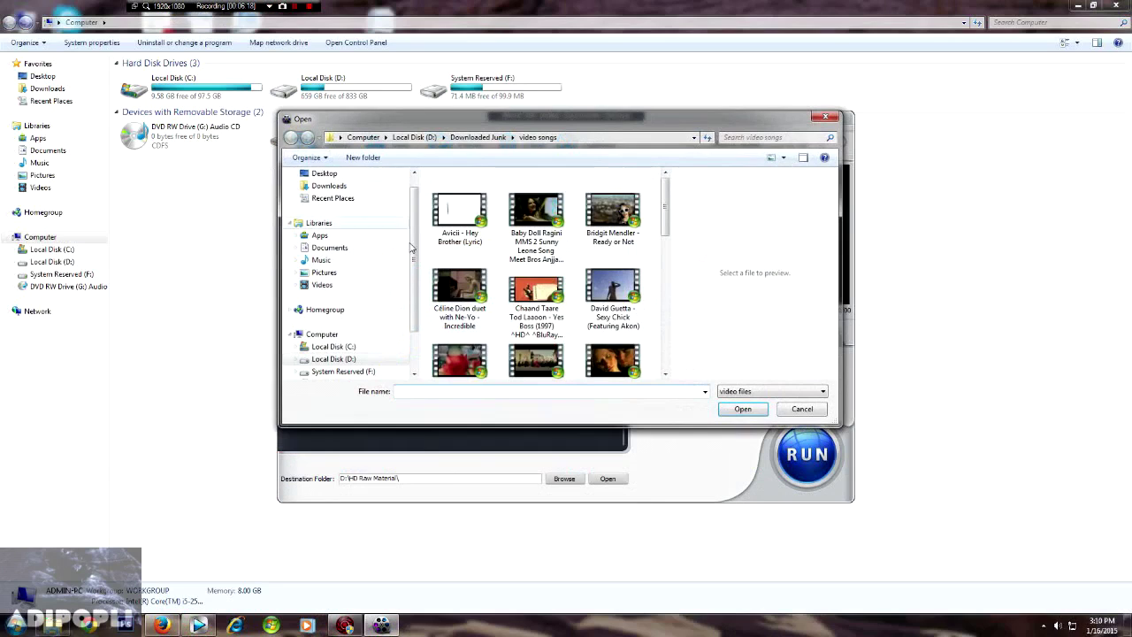
click(537, 304)
scroll(537, 310, down, 2)
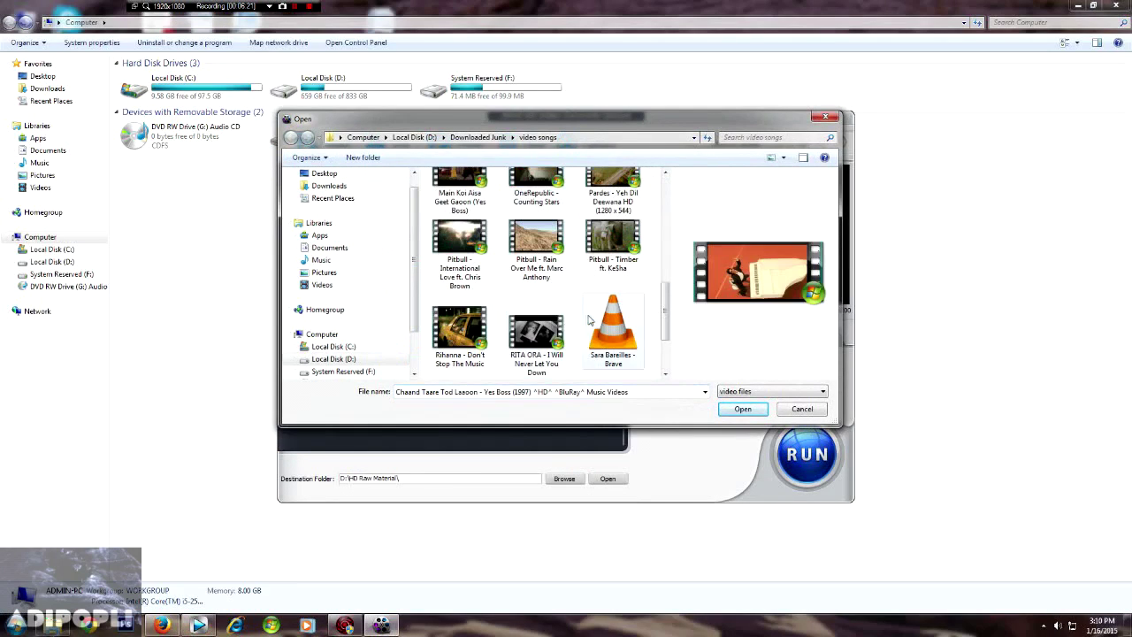
click(613, 327)
click(727, 408)
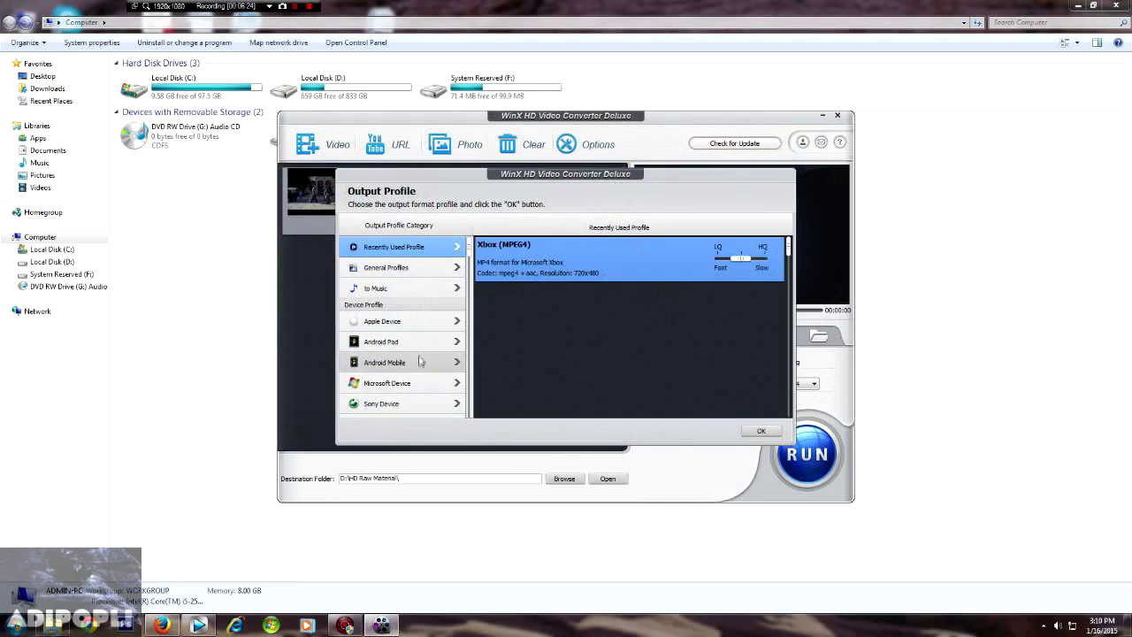
drag(471, 252, 474, 335)
Set the output profile to Microsoft Device > Xbox (MPEG4).
click(387, 275)
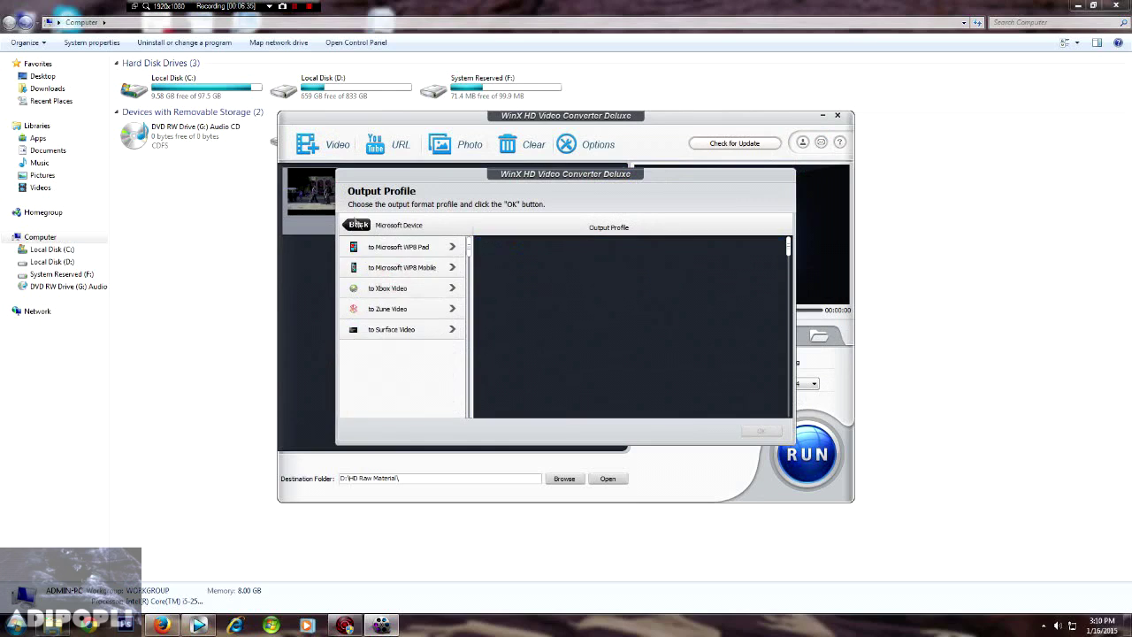
click(353, 220)
click(395, 297)
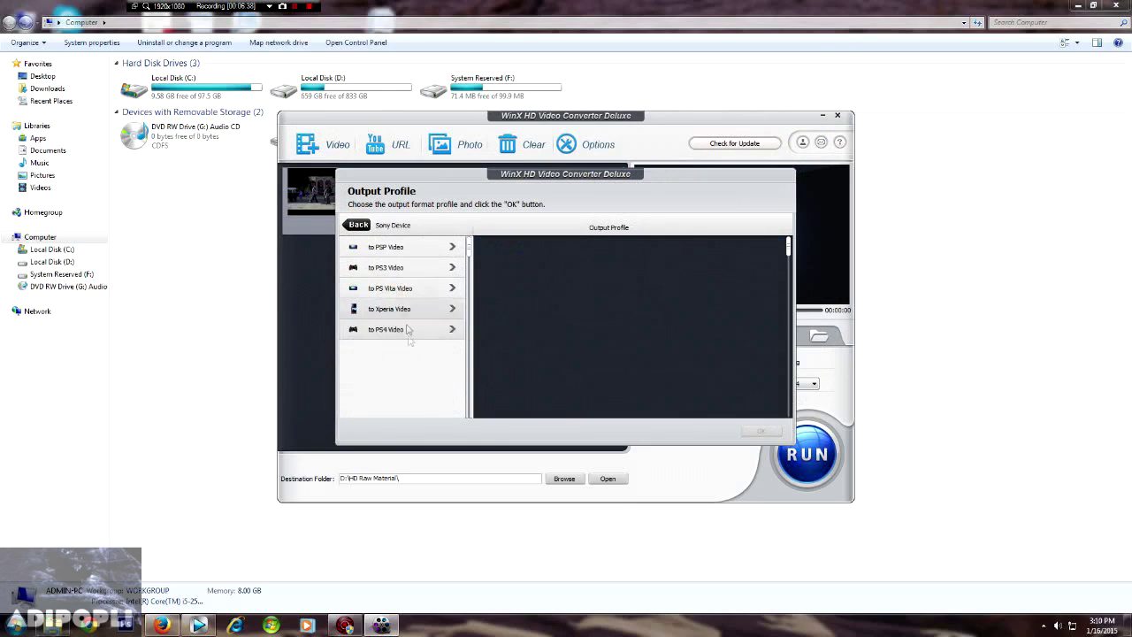
click(358, 225)
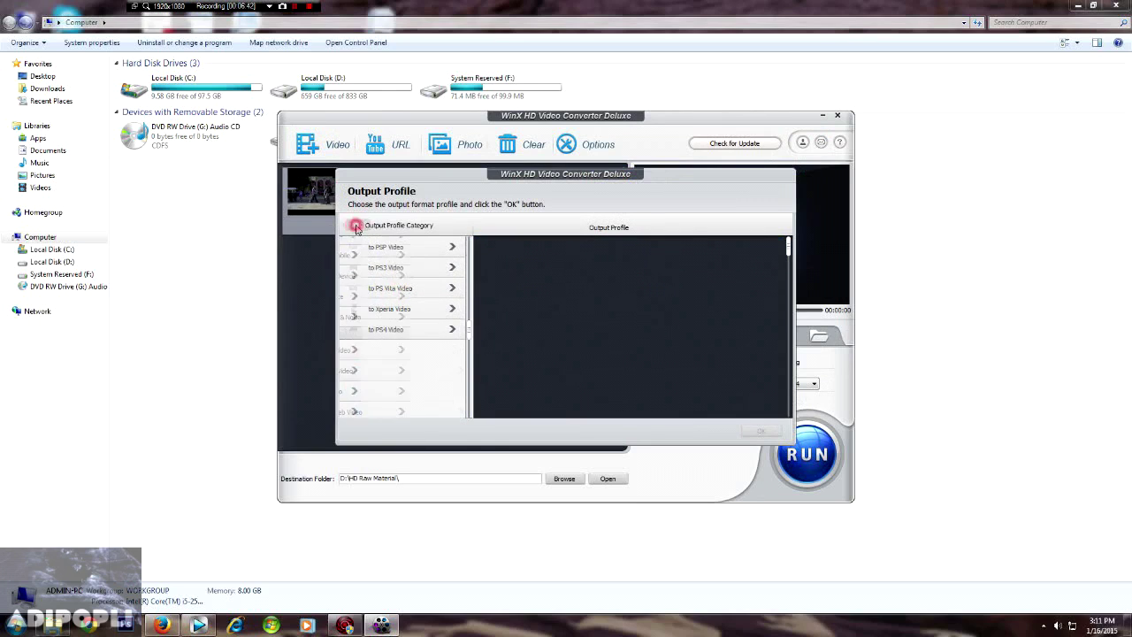
scroll(410, 323, down, 5)
scroll(409, 322, up, 3)
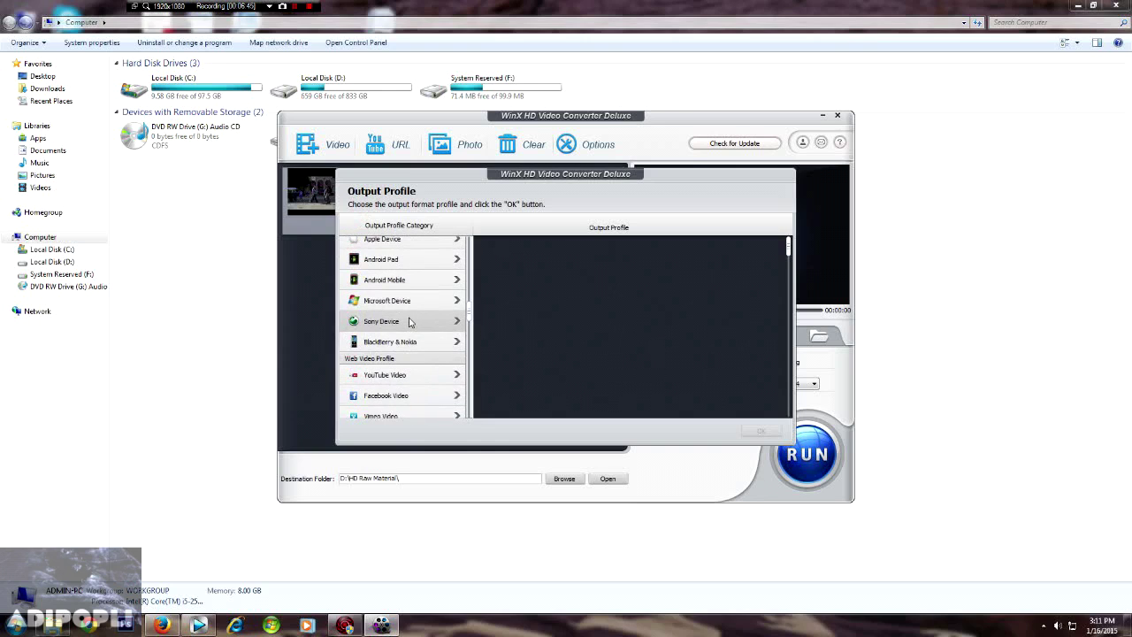
click(396, 300)
click(629, 354)
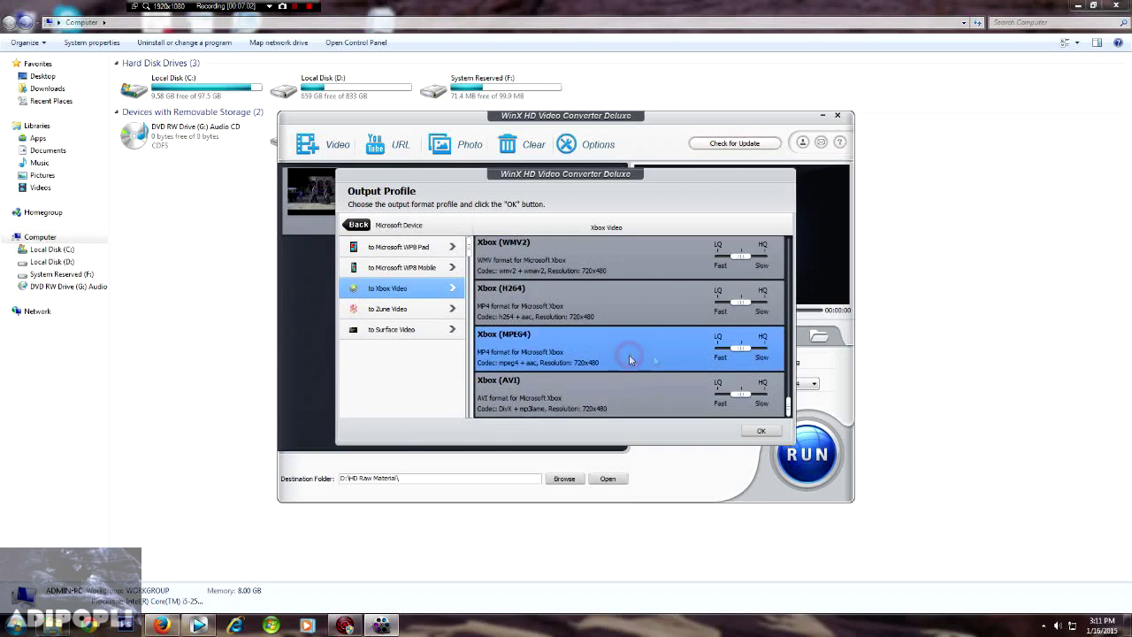
scroll(703, 356, up, 2)
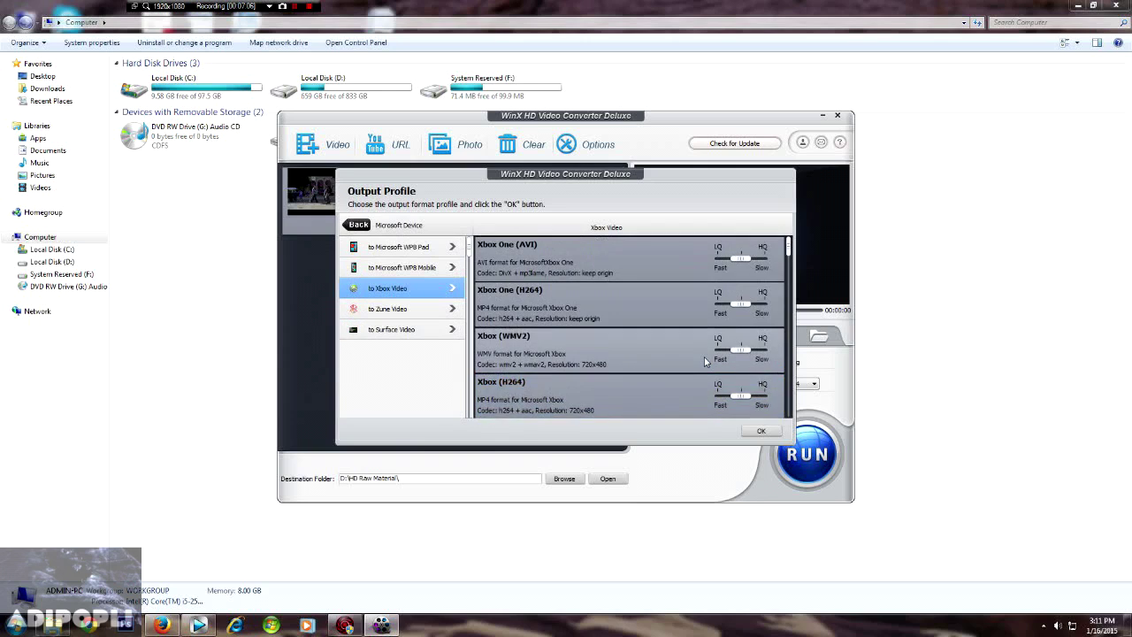
scroll(704, 357, down, 2)
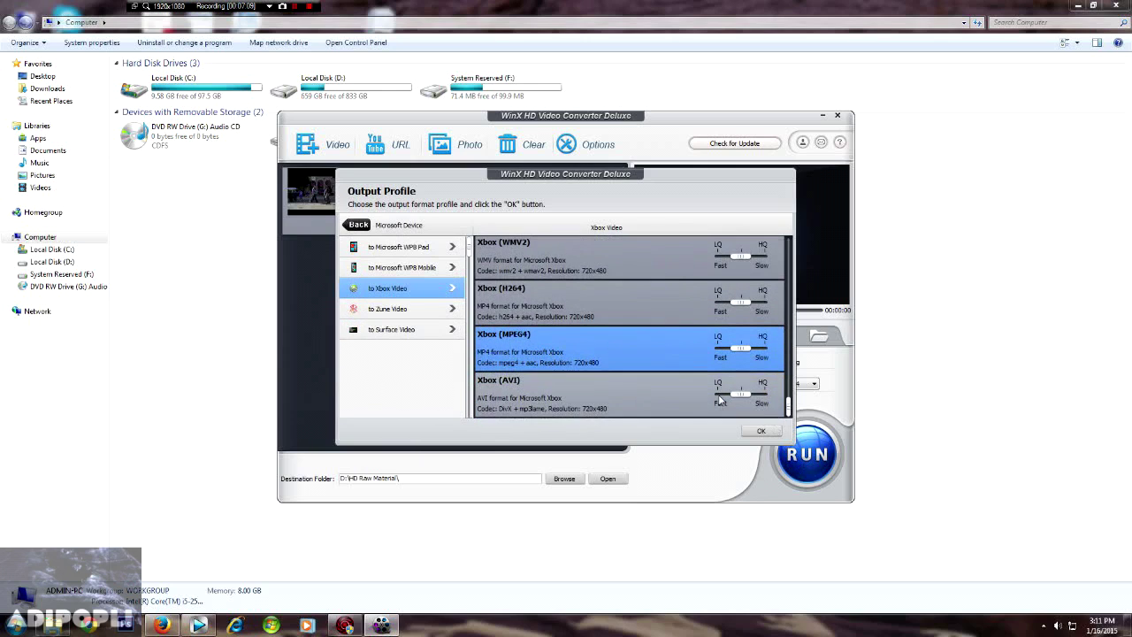
click(761, 431)
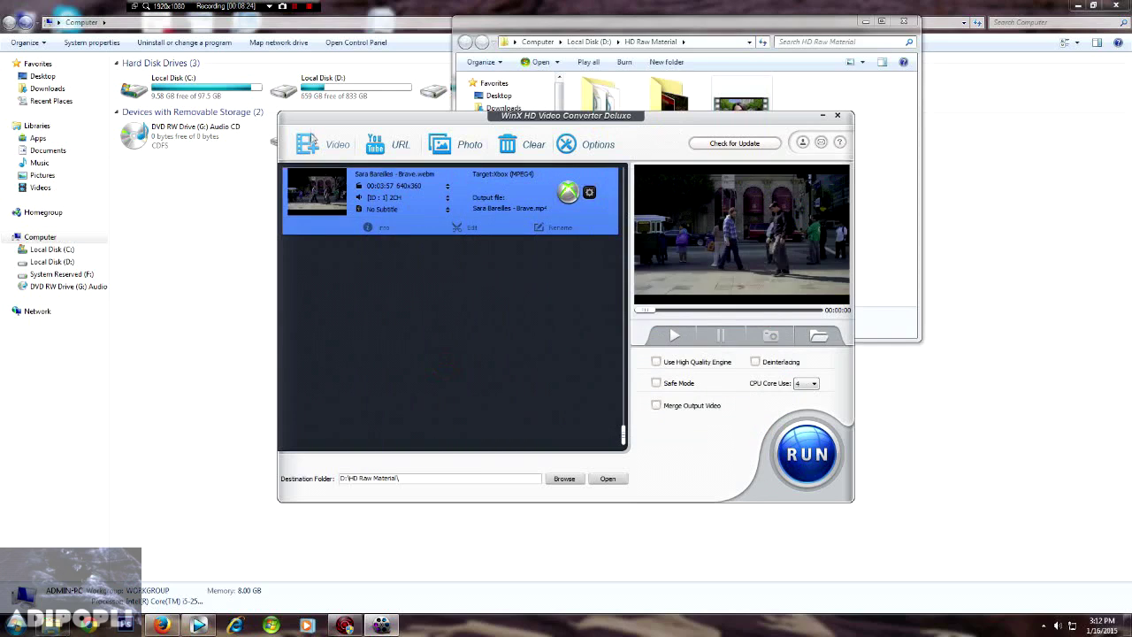
Add Humpty Sharma Ki Dulhania 2014 720p from the Downloaded Junk folder and select it.
click(327, 144)
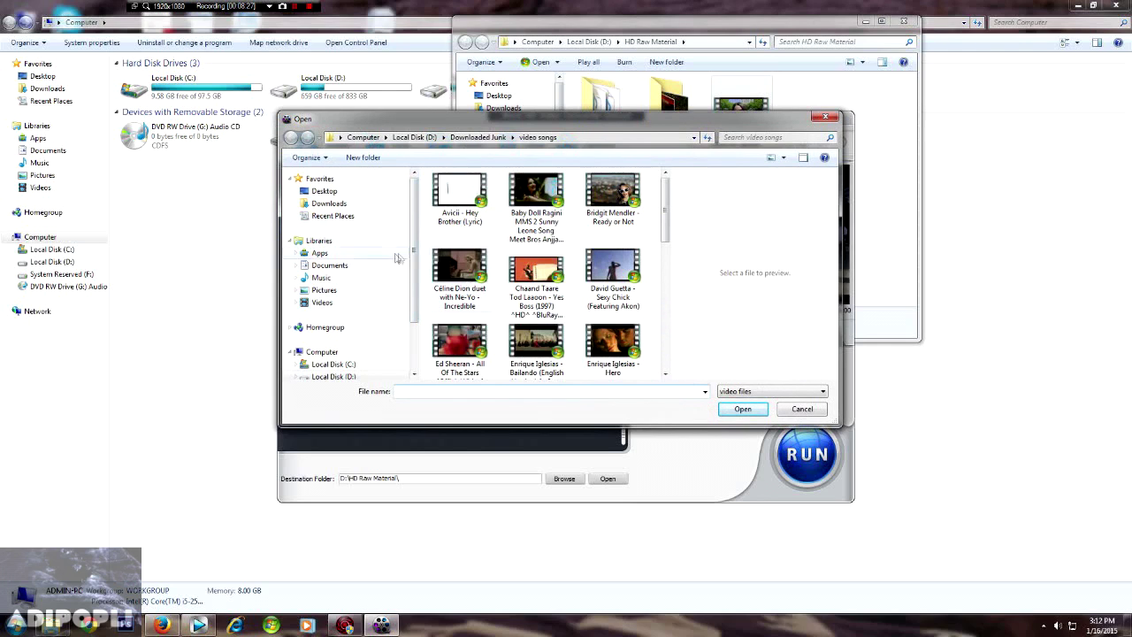
click(495, 137)
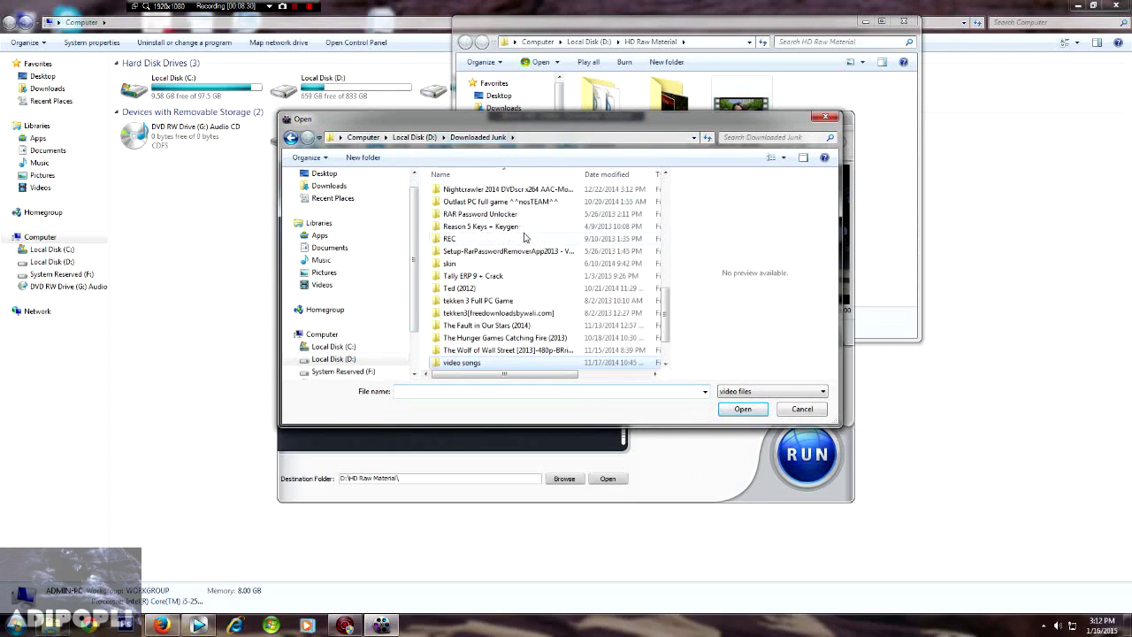
scroll(492, 250, up, 3)
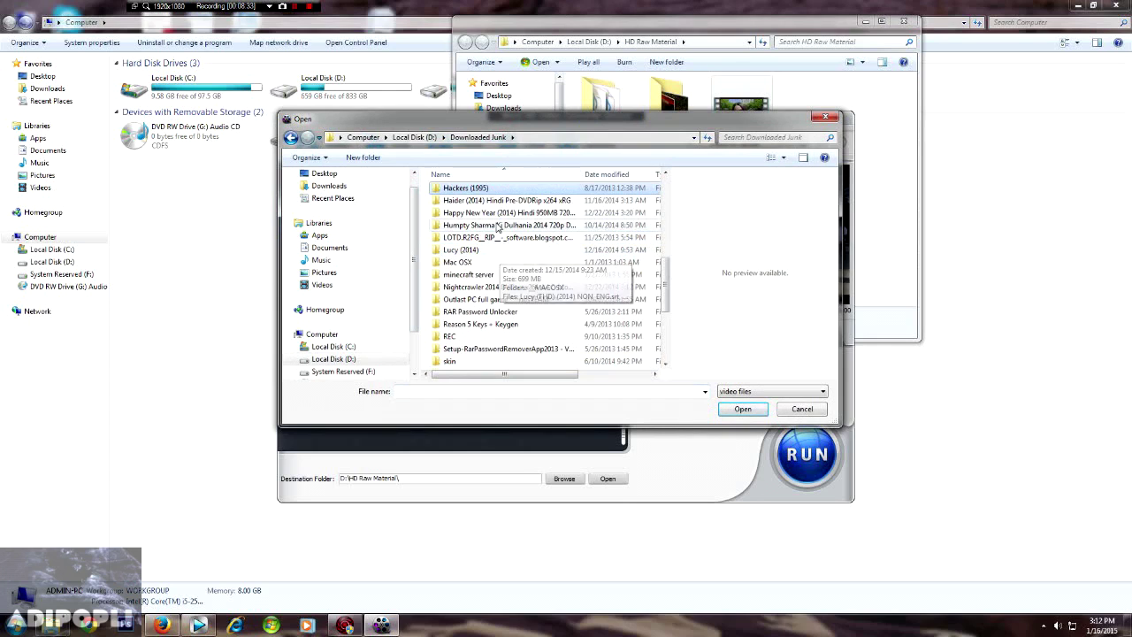
double_click(493, 225)
click(486, 191)
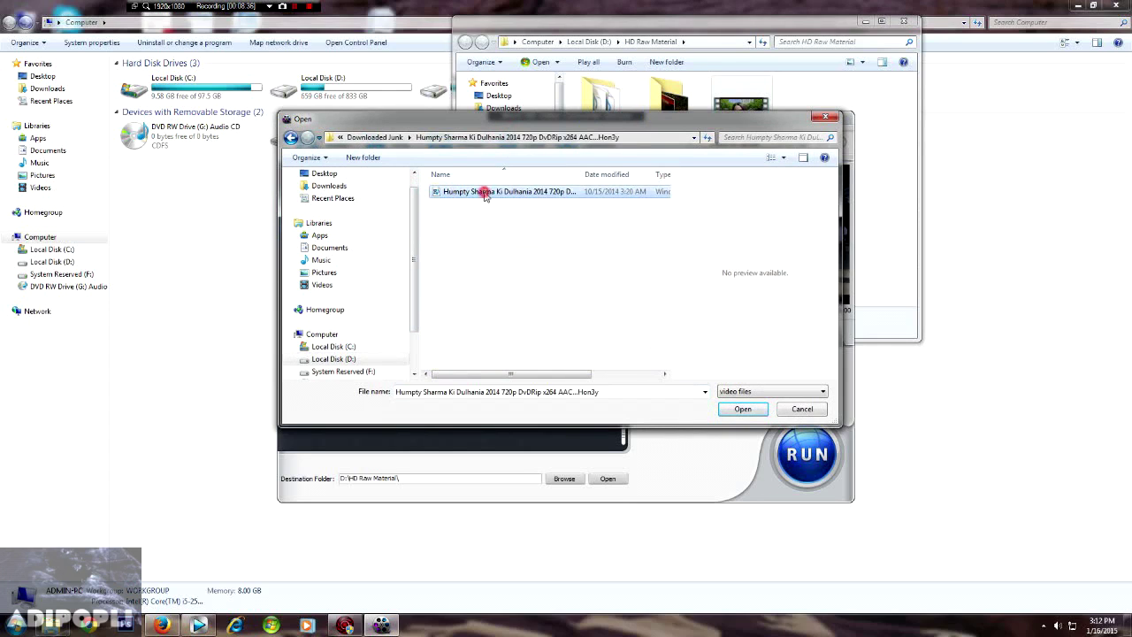
click(756, 414)
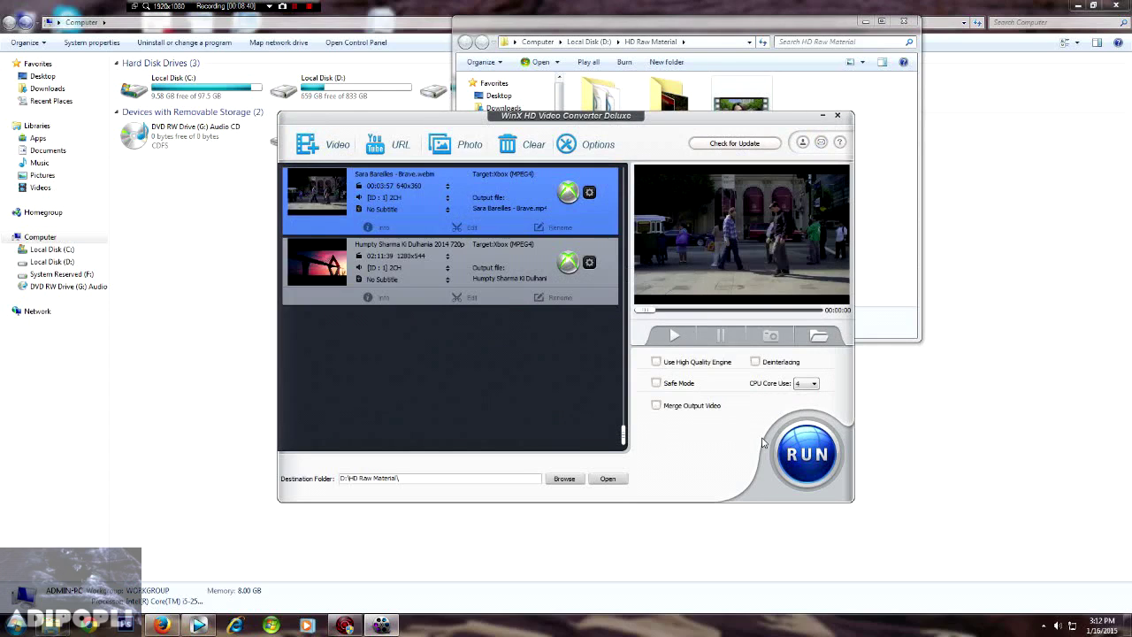
click(543, 277)
Run the conversion of both queued videos and dismiss the completion message.
click(807, 454)
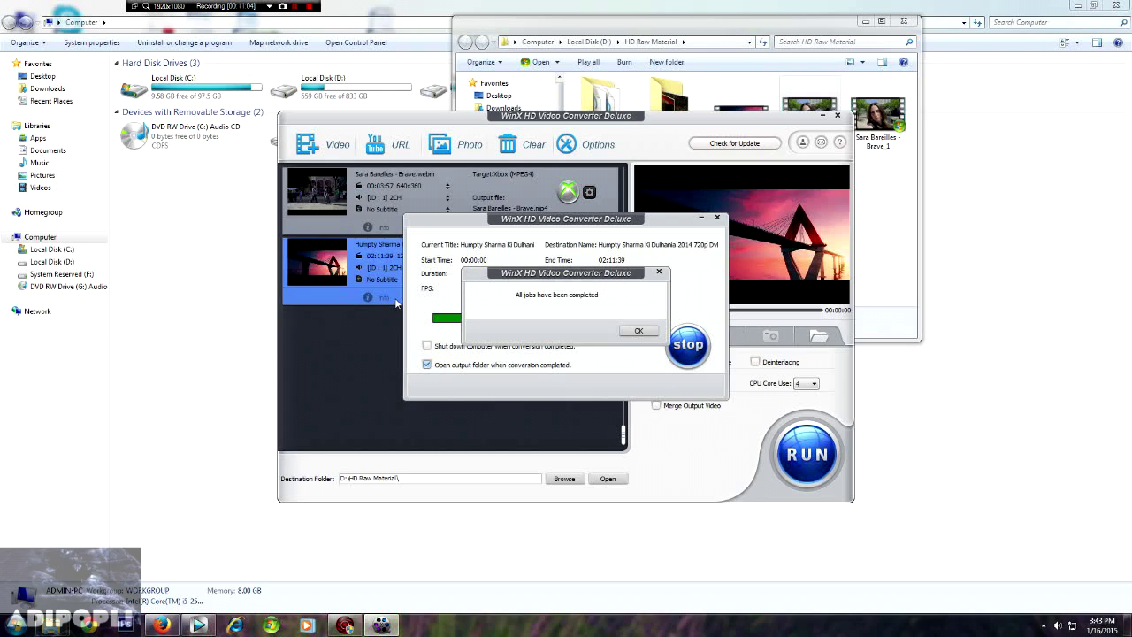
click(639, 330)
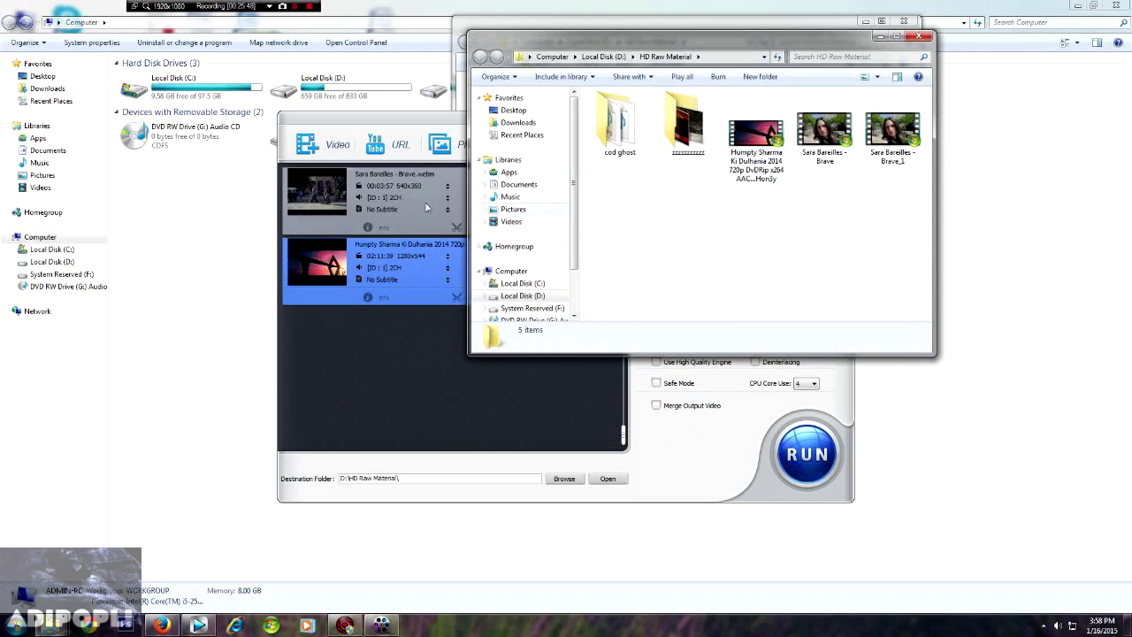
Close the converter and delete the duplicate Brave_1 video.
click(412, 364)
click(822, 118)
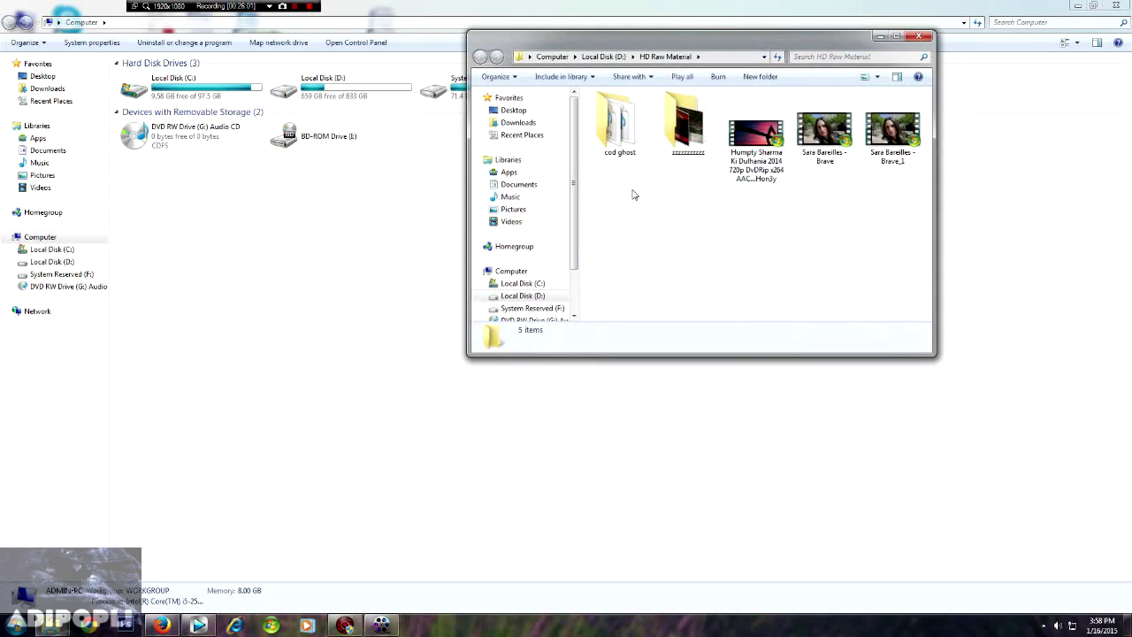
click(757, 141)
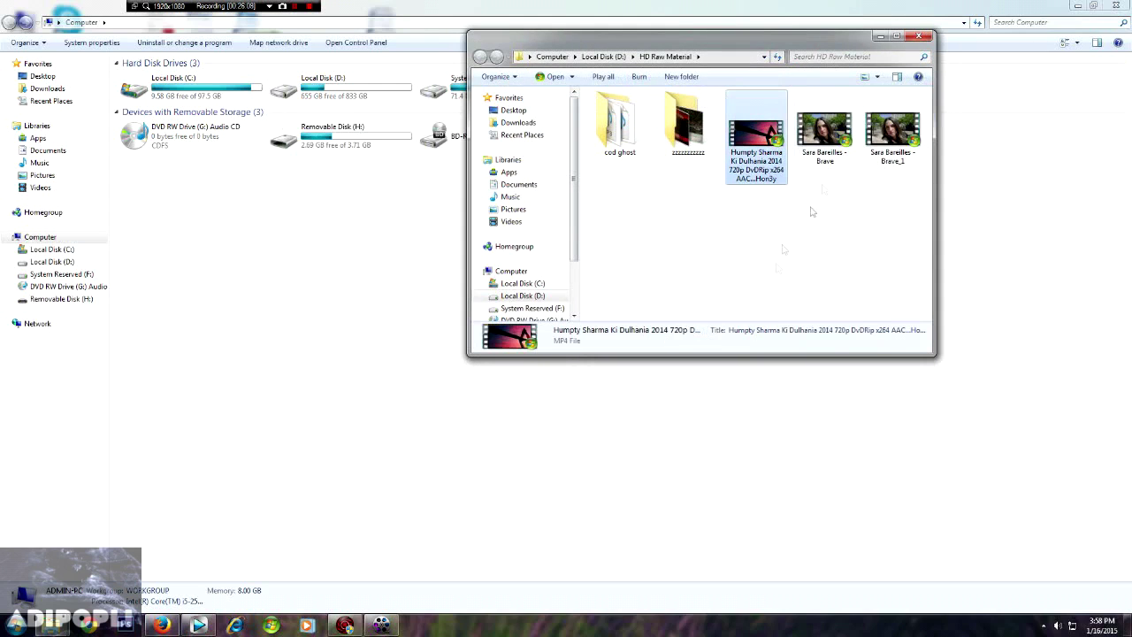
click(892, 132)
key(Delete)
key(Return)
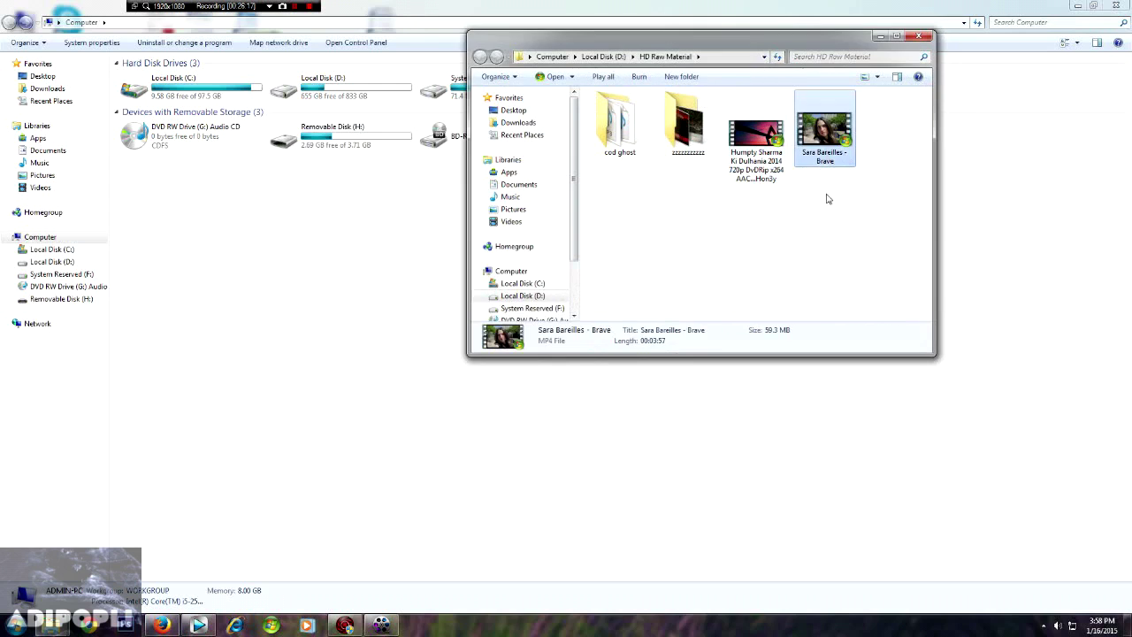
Delete the old Humpty Sharma and Sara Bareilles webm files from Removable Disk (H:).
click(826, 197)
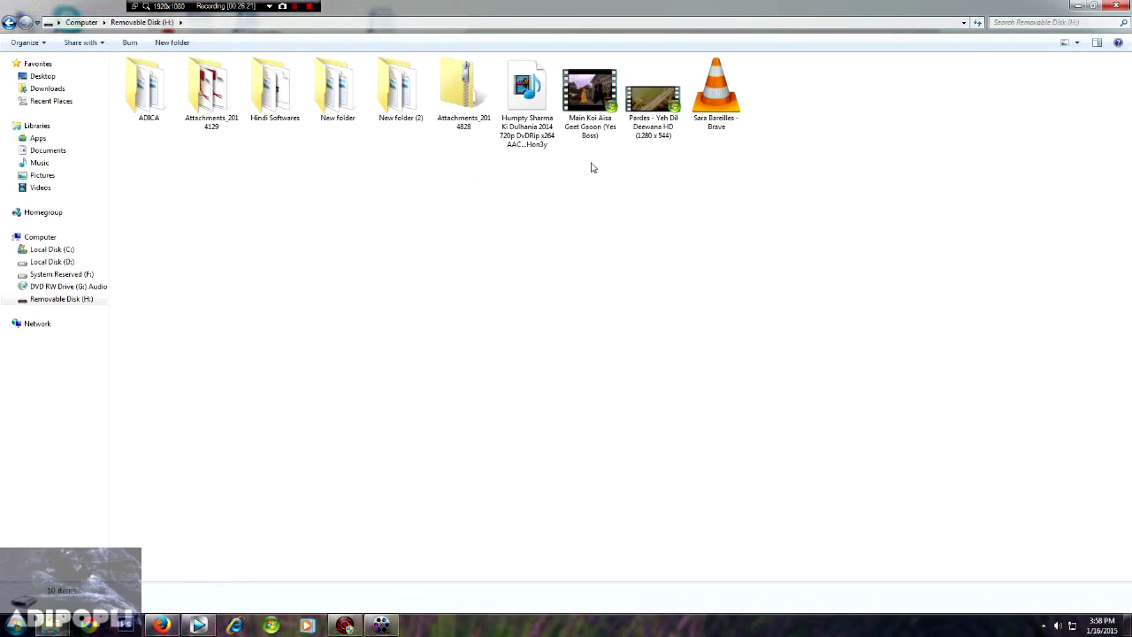
click(524, 146)
key(Delete)
key(Escape)
key(Delete)
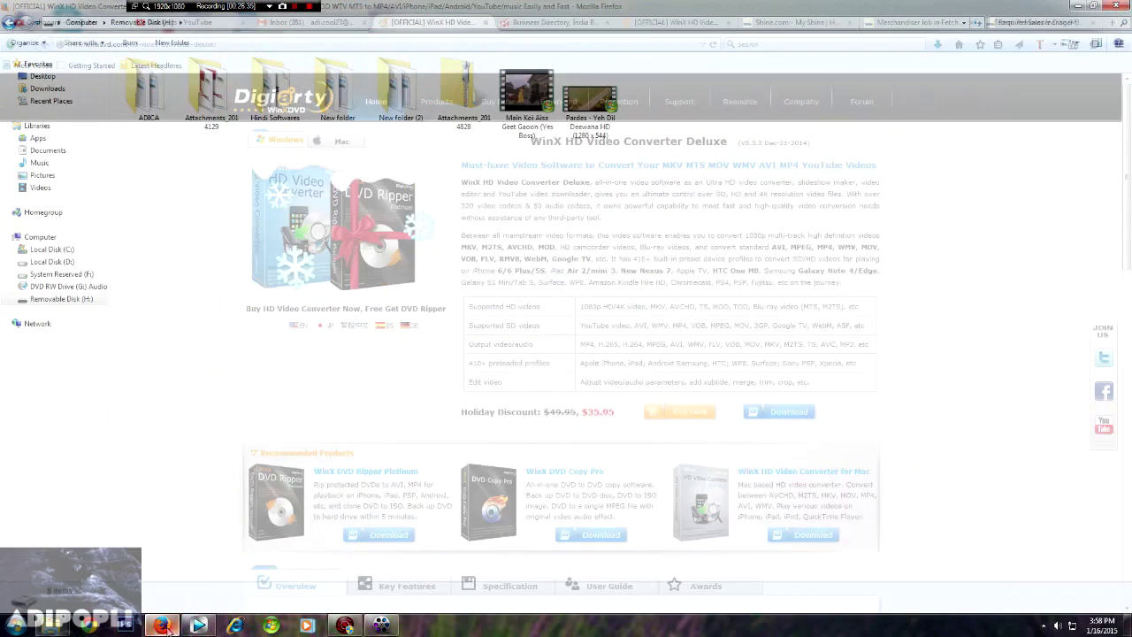
Copy both converted MP4 videos onto Removable Disk (H:).
mouse_move(53, 625)
click(194, 594)
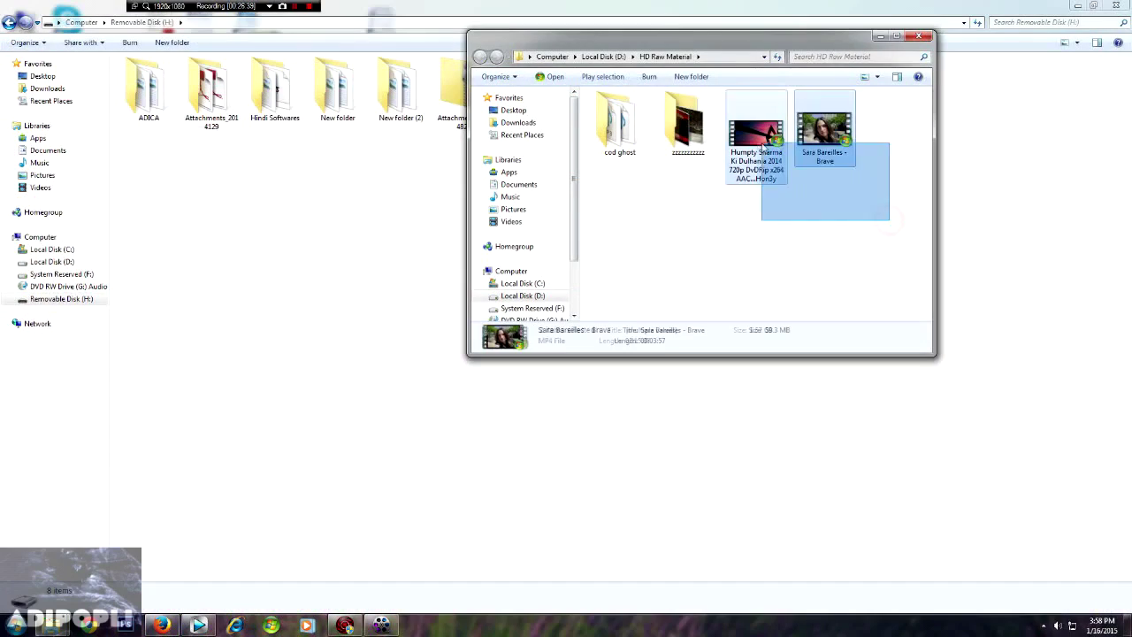
right_click(758, 145)
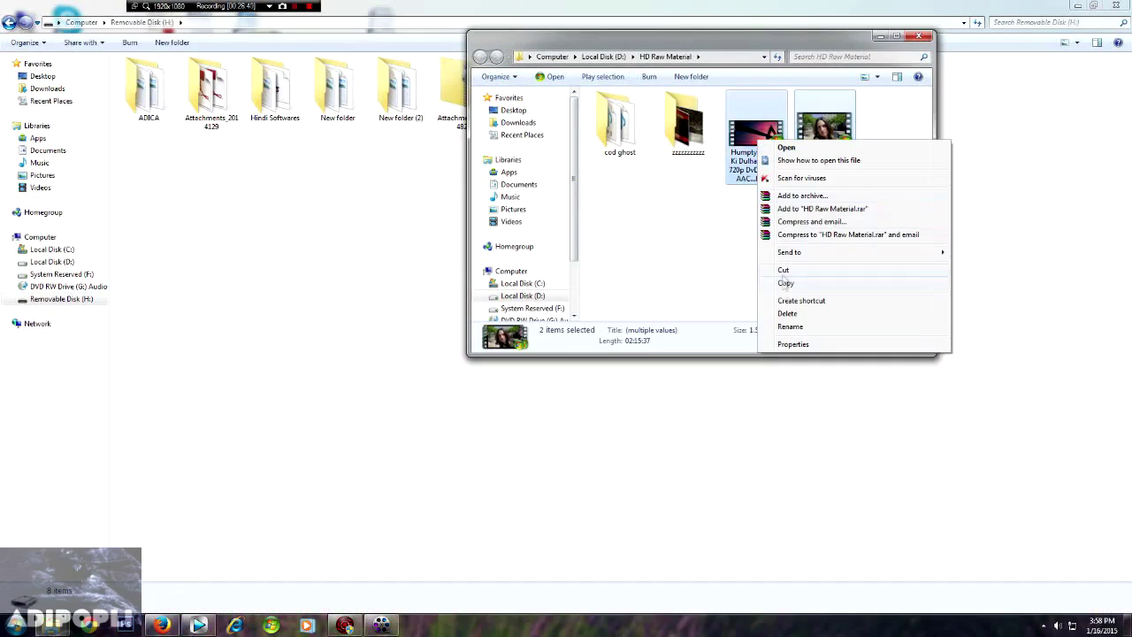
click(785, 283)
right_click(420, 219)
click(491, 303)
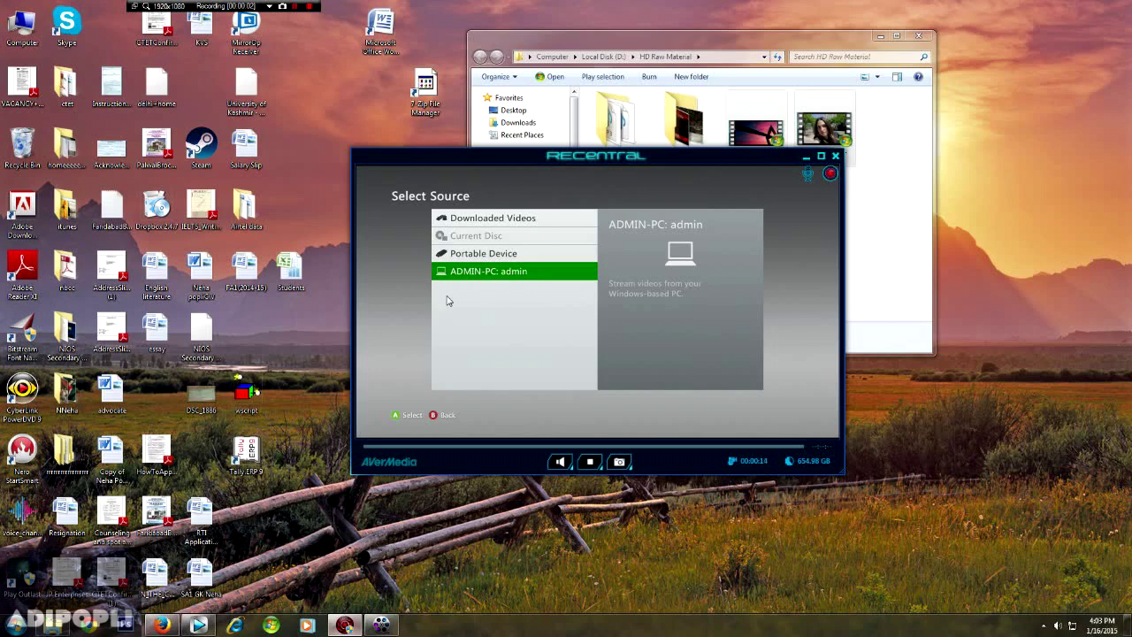
Close Explorer and open the Portable Device source in RECentral.
click(773, 40)
click(916, 37)
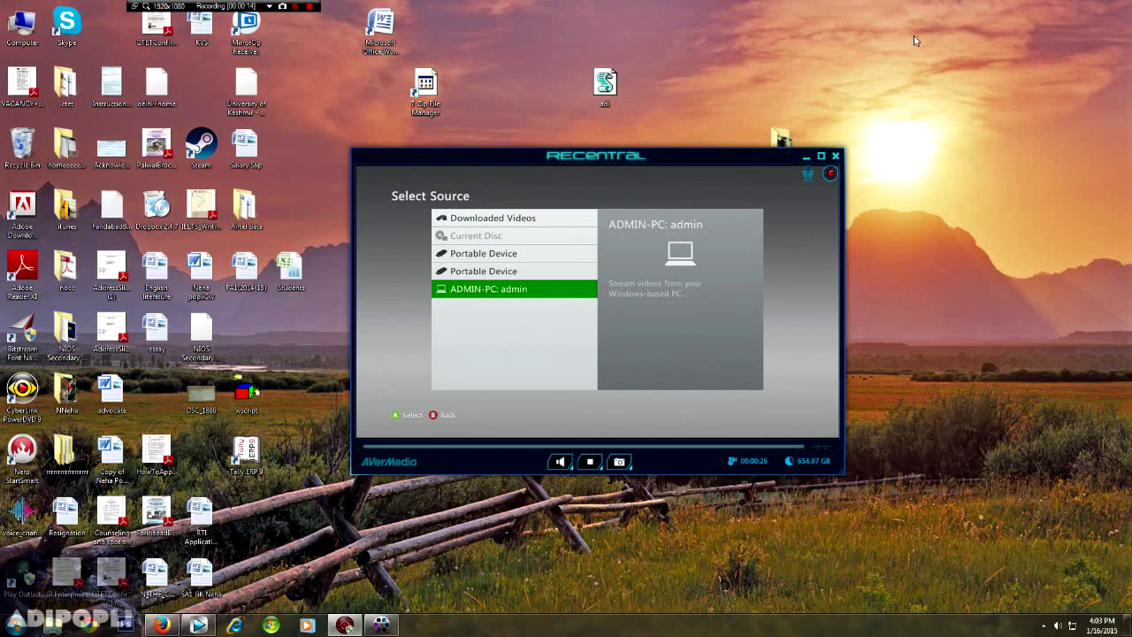
key(Up)
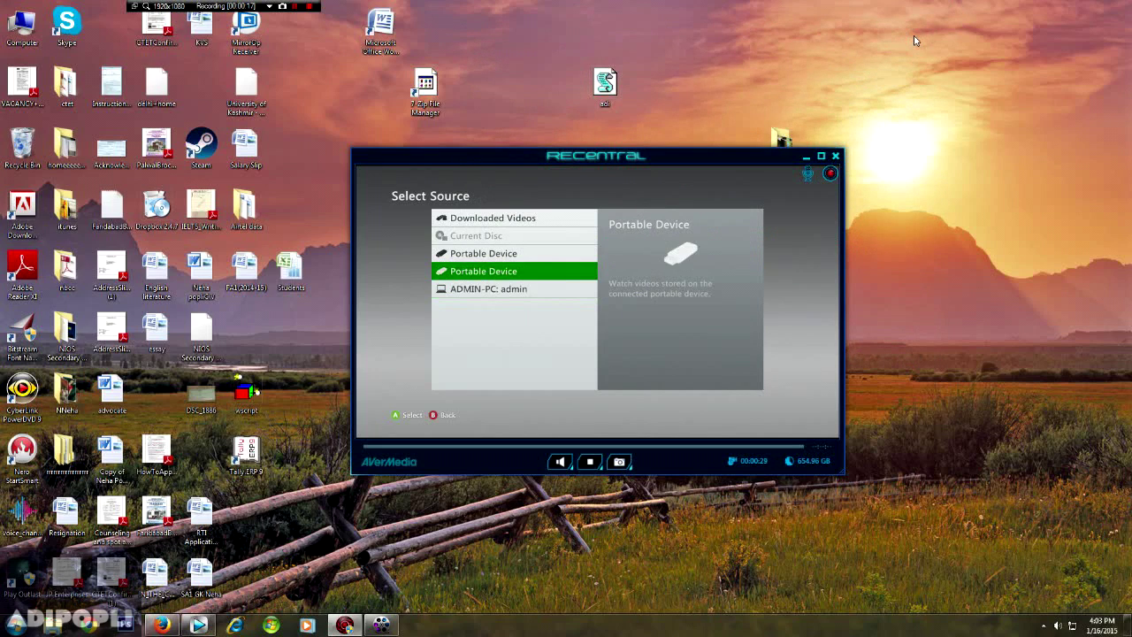
key(Return)
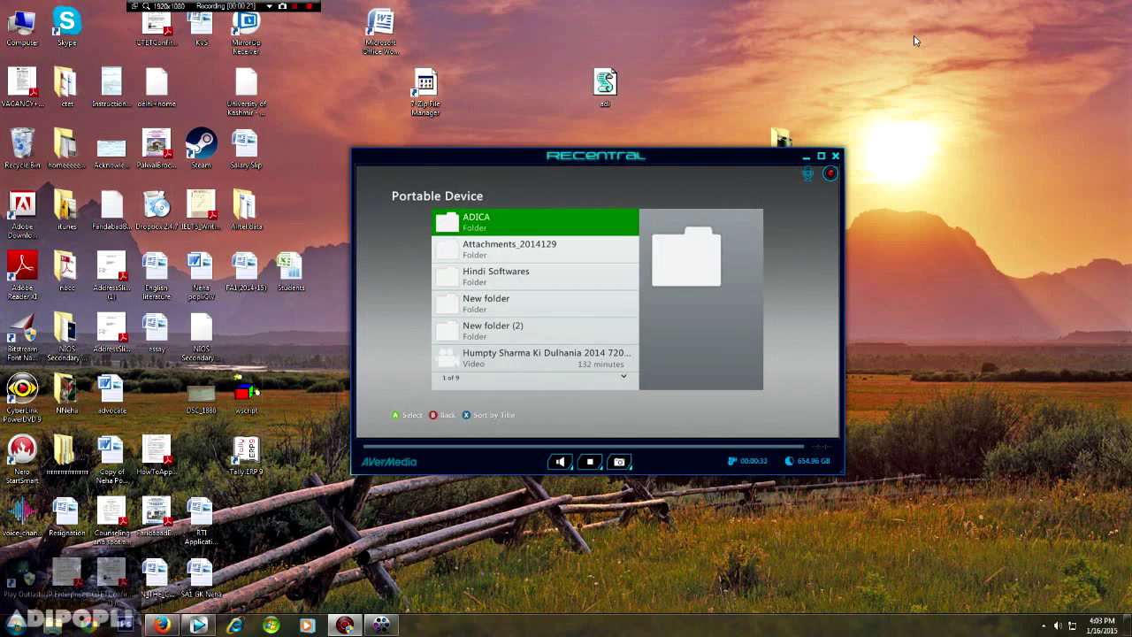
Play Sara Bareilles - Brave.mp4 and fast-forward through it.
key(Down)
key(Down)
key(Down)
key(Down)
key(Down)
key(Down)
key(Down)
key(Down)
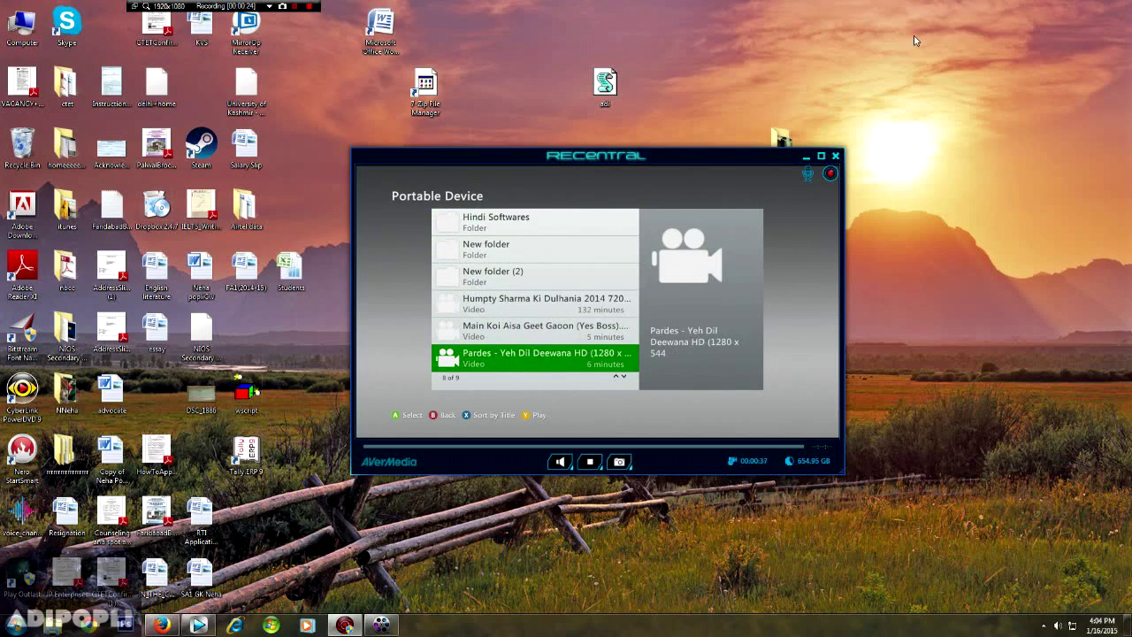
key(Return)
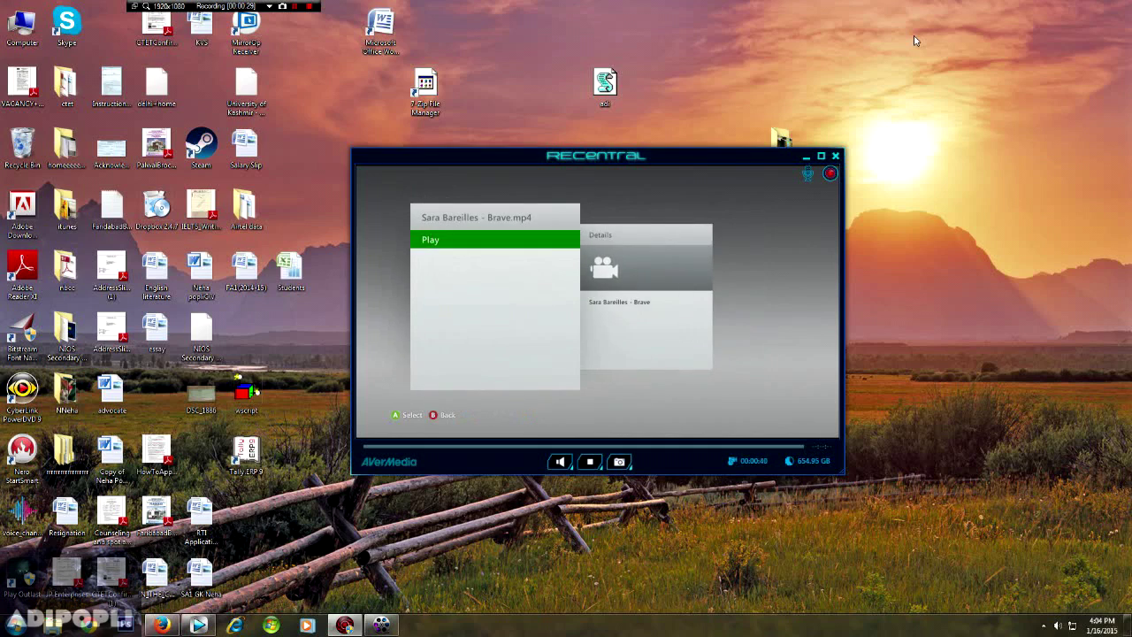
key(Return)
key(Right)
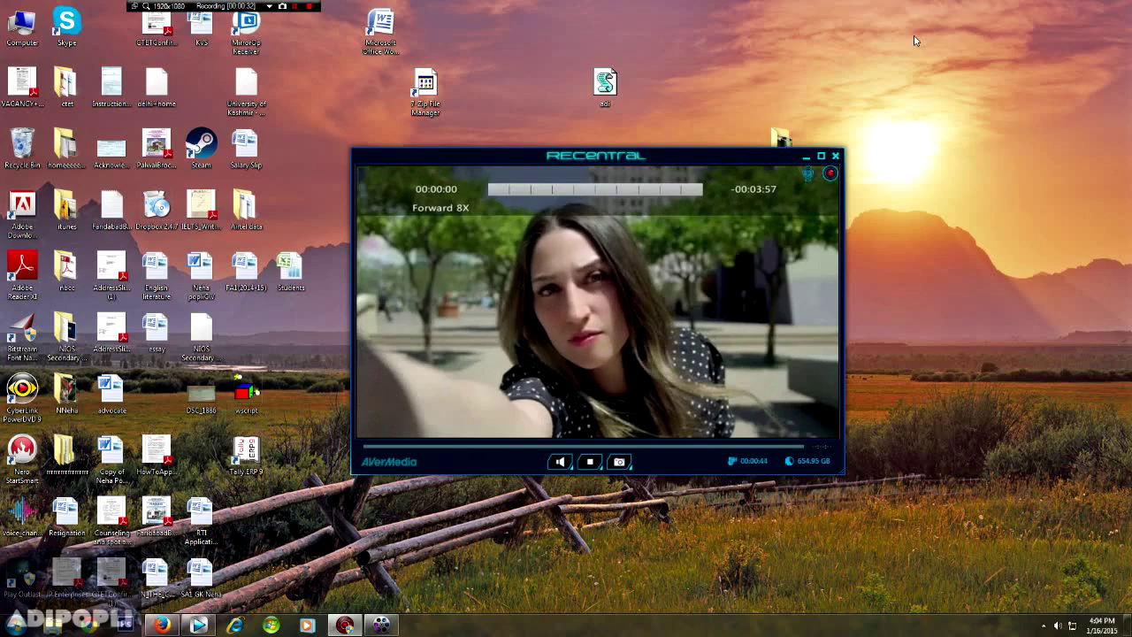
key(Return)
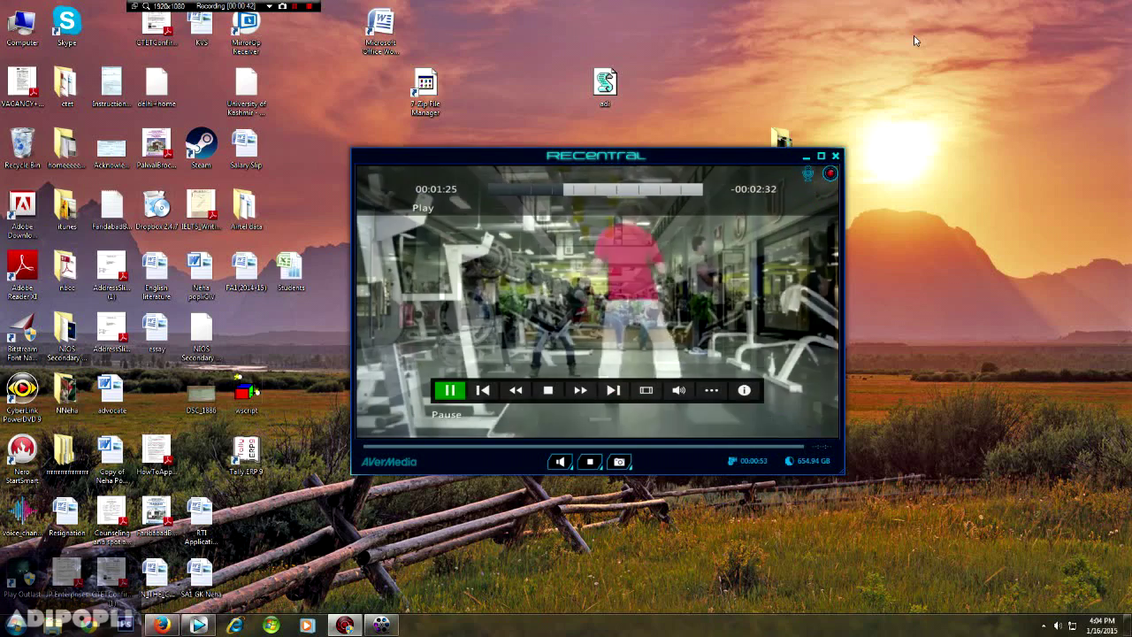